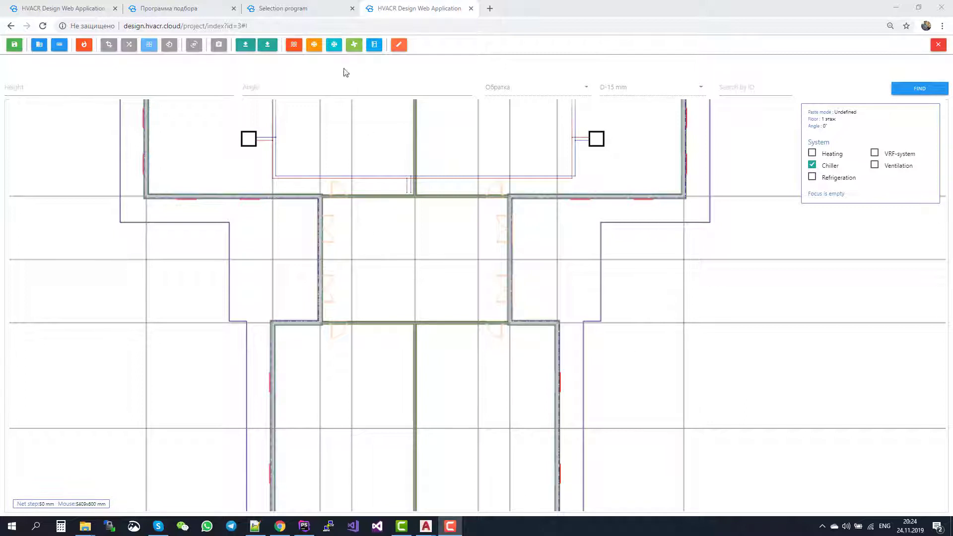
- Switch to the chiller/fan coil conditioning system and open the fan coil selection form
left_click(332, 48)
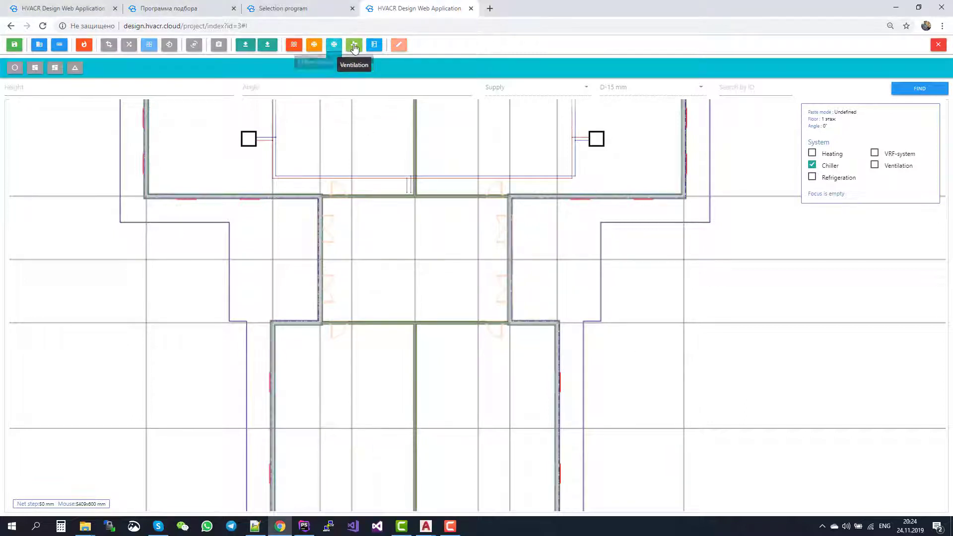
left_click(314, 46)
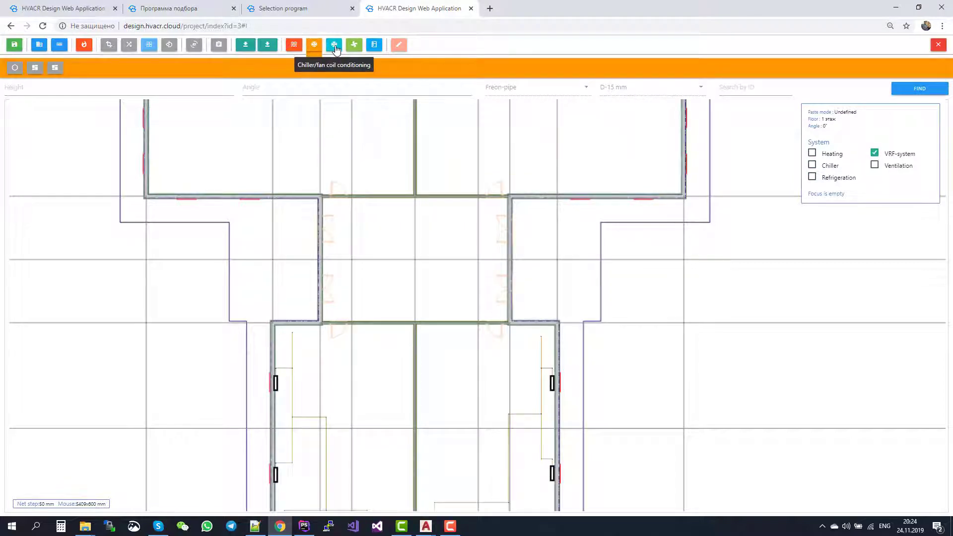
left_click(334, 48)
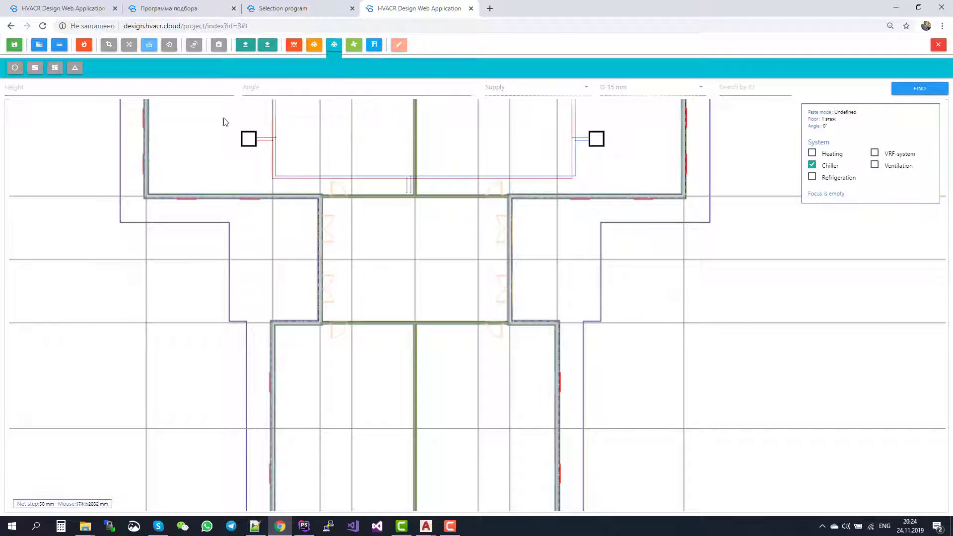
left_click(39, 71)
left_click(133, 164)
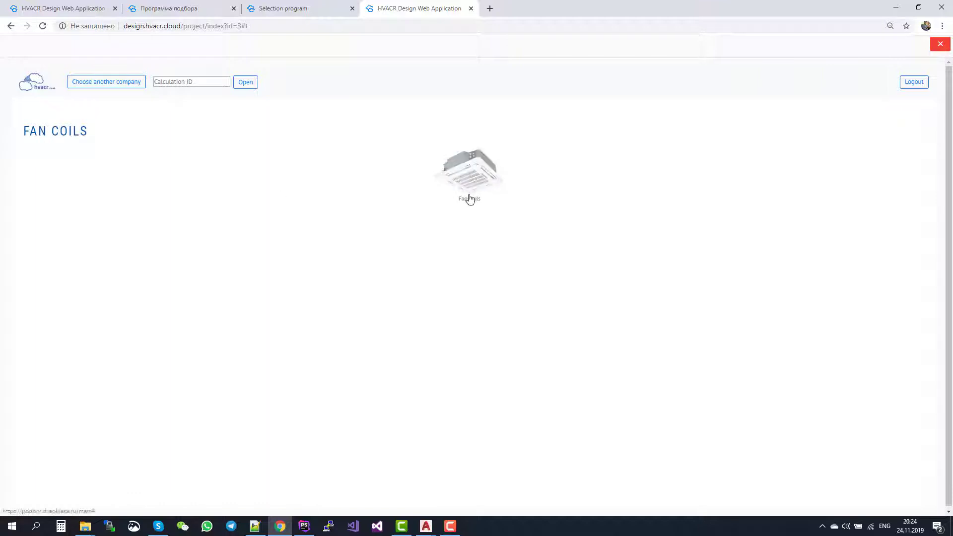
left_click(466, 174)
- Calculate a cassette fan coil of the Four-way Cassette series and export the result to the floor plan
left_click(329, 180)
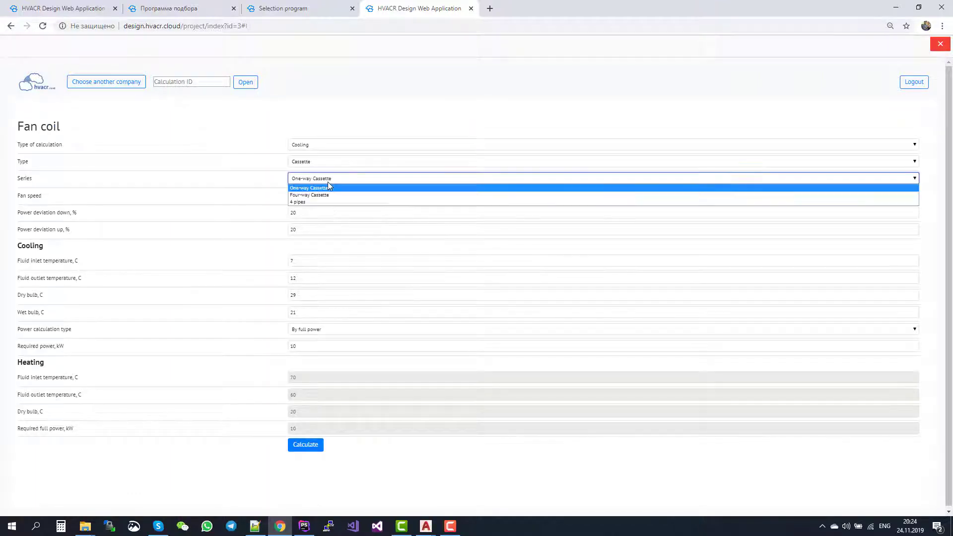
left_click(322, 201)
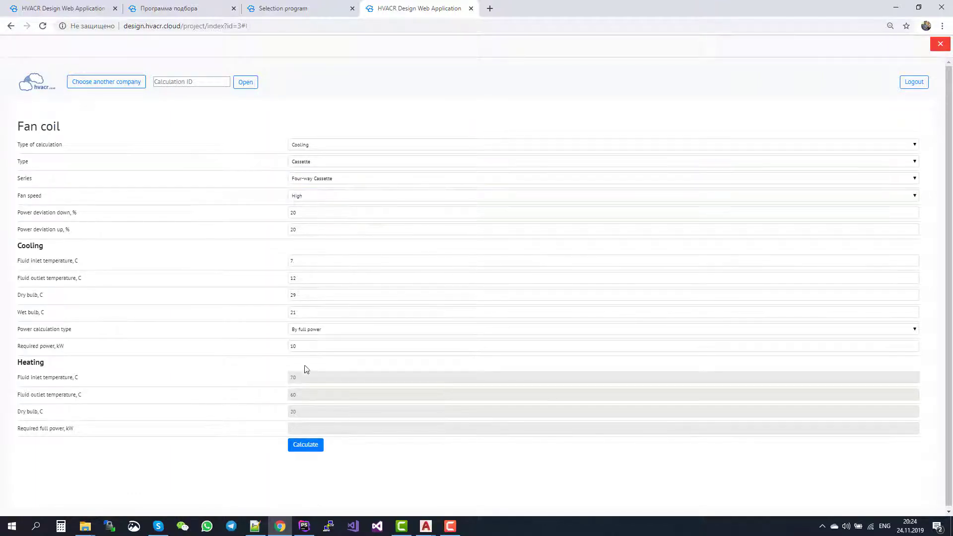
left_click(304, 446)
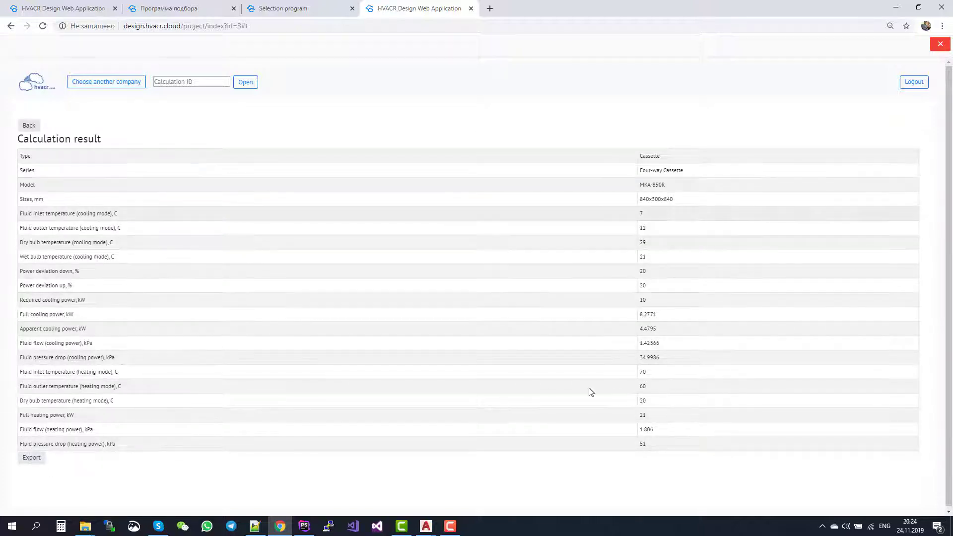
left_click(31, 458)
- Place three copies of the exported fan coil in the open area outside the building's right-hand wall, then end placement
scroll(561, 298, "up", 5)
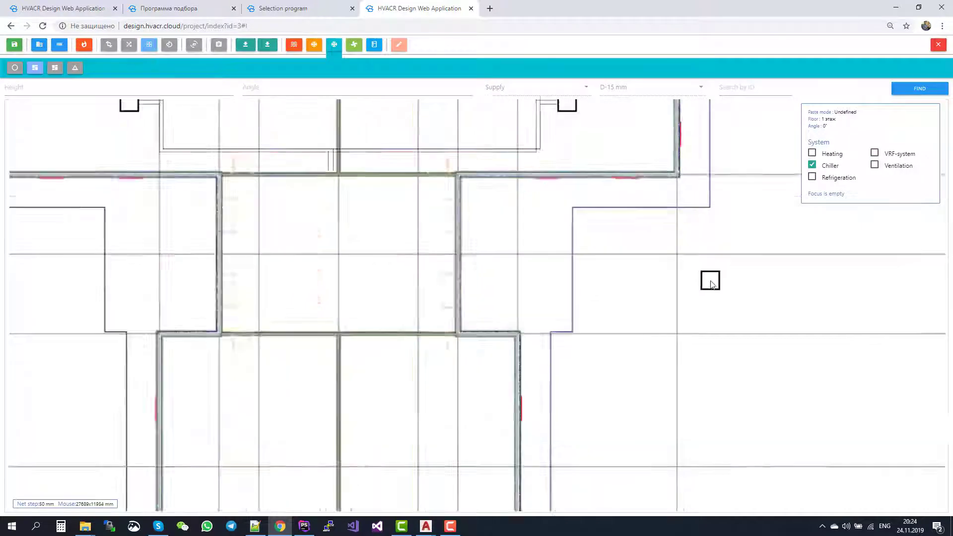
left_click(515, 246)
left_click(564, 396)
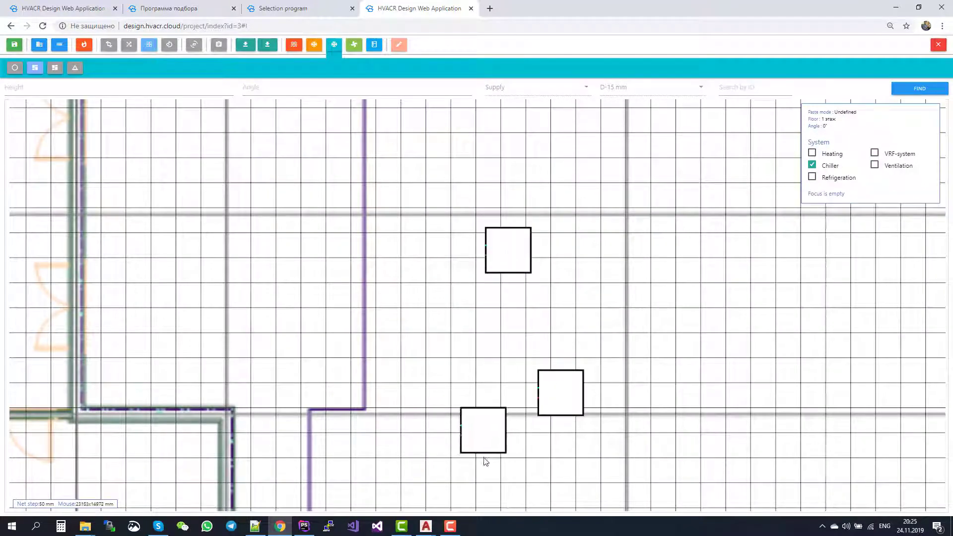
scroll(492, 460, "down", 5)
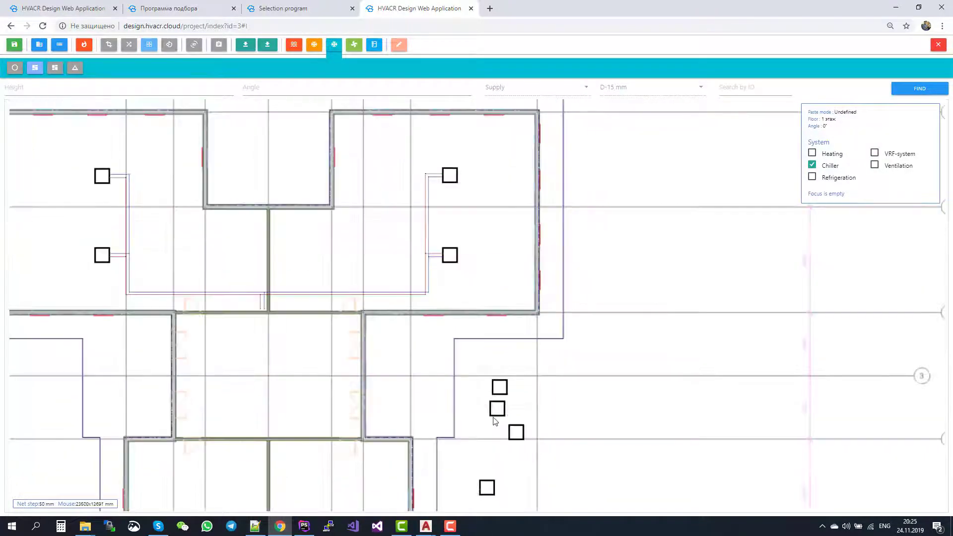
scroll(492, 442, "up", 3)
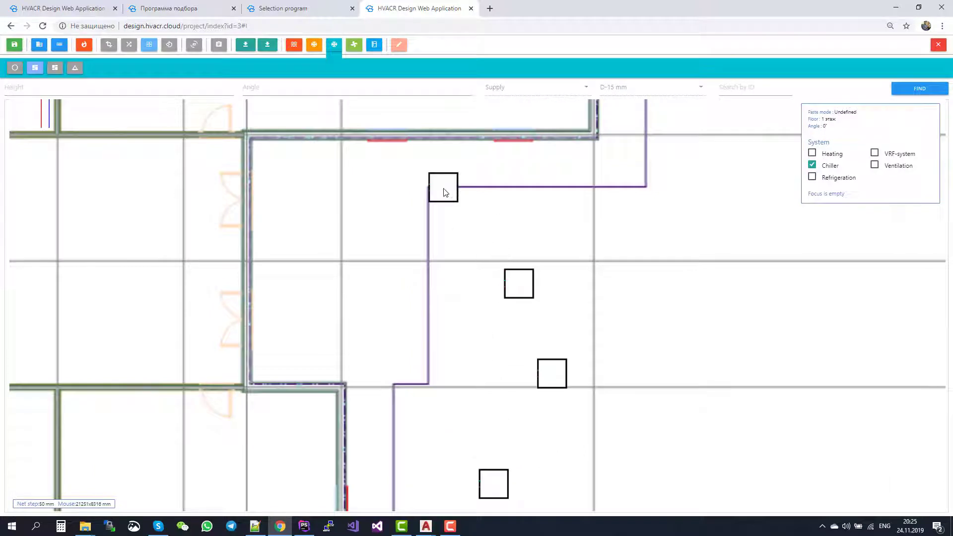
key("Escape")
- Activate the Pipe tool for the chiller system, with Supply as the pipe type
scroll(492, 289, "up", 4)
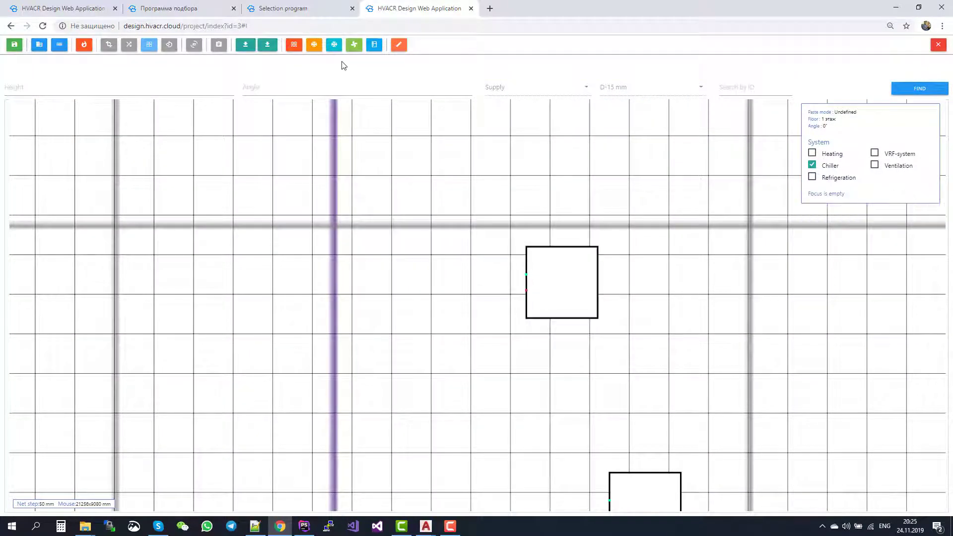
left_click(293, 45)
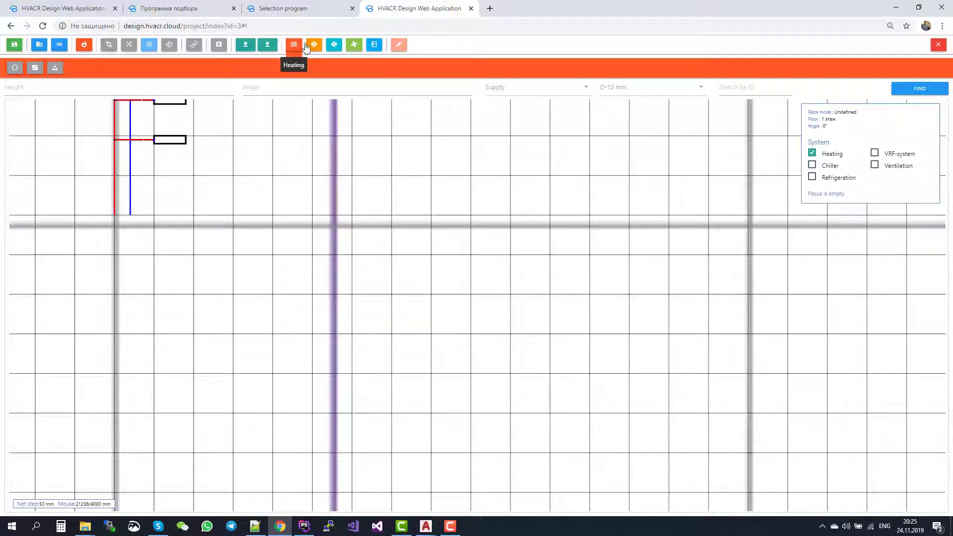
left_click(334, 45)
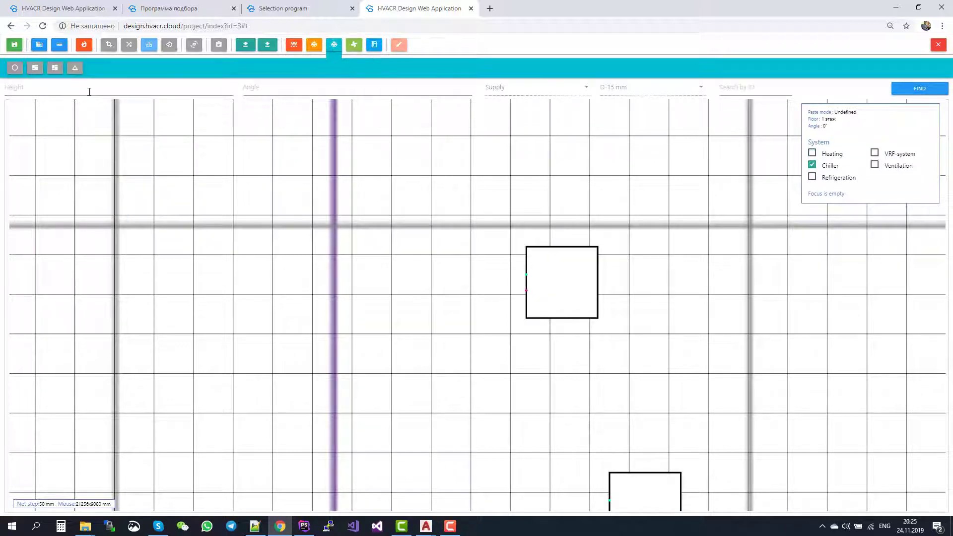
scroll(446, 351, "down", 2)
scroll(463, 364, "up", 2)
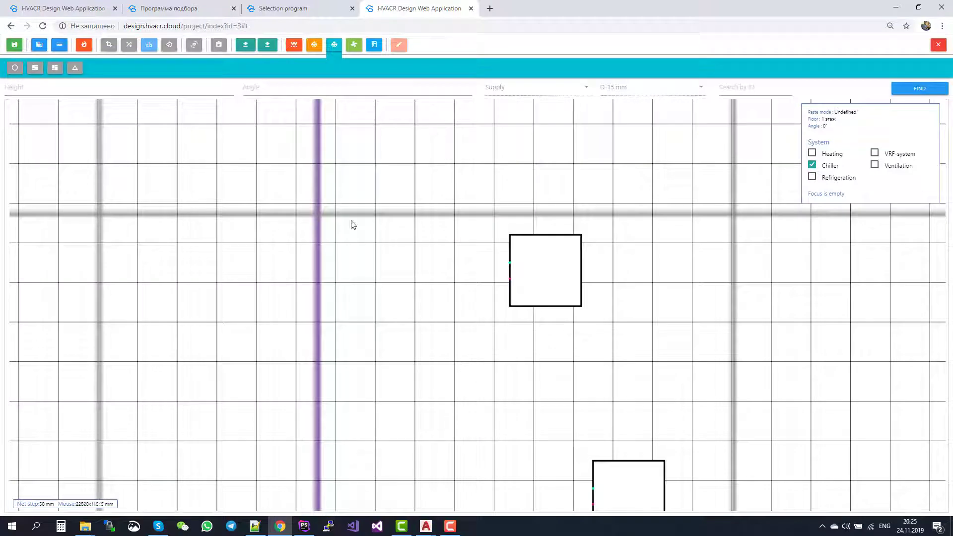
left_click(15, 72)
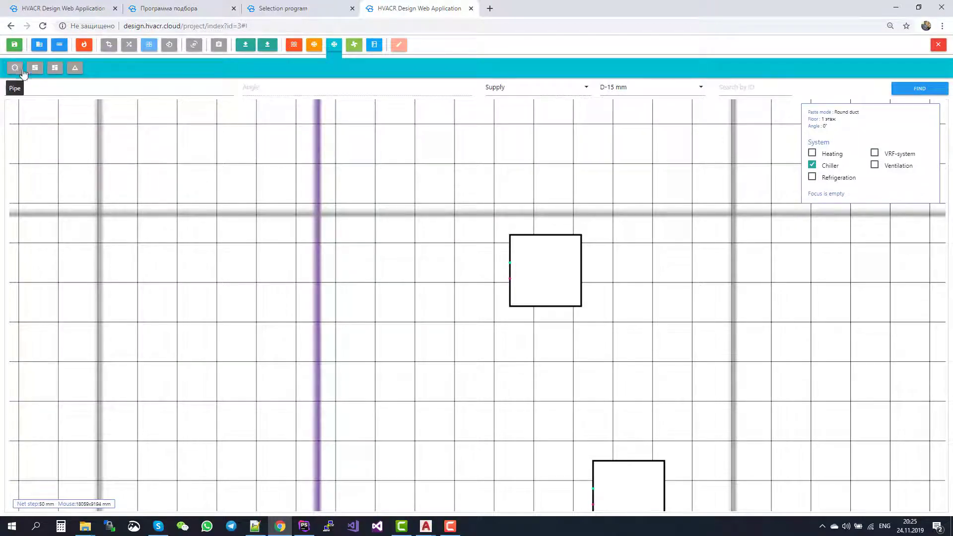
left_click(510, 89)
left_click(510, 90)
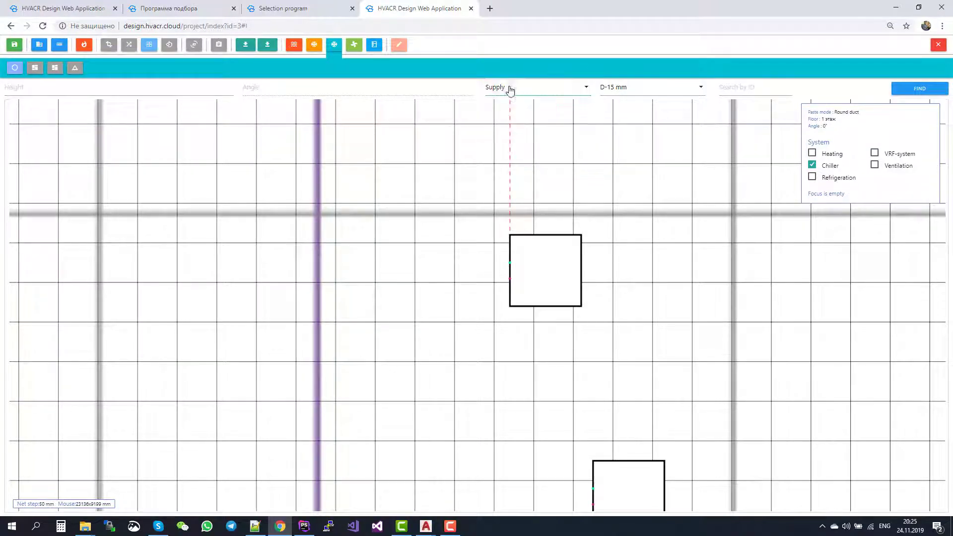
- Route a D-50 mm supply pipe from the uppermost new fan coil about 1650 mm left and about 9650 mm down past the other units
left_click(510, 264)
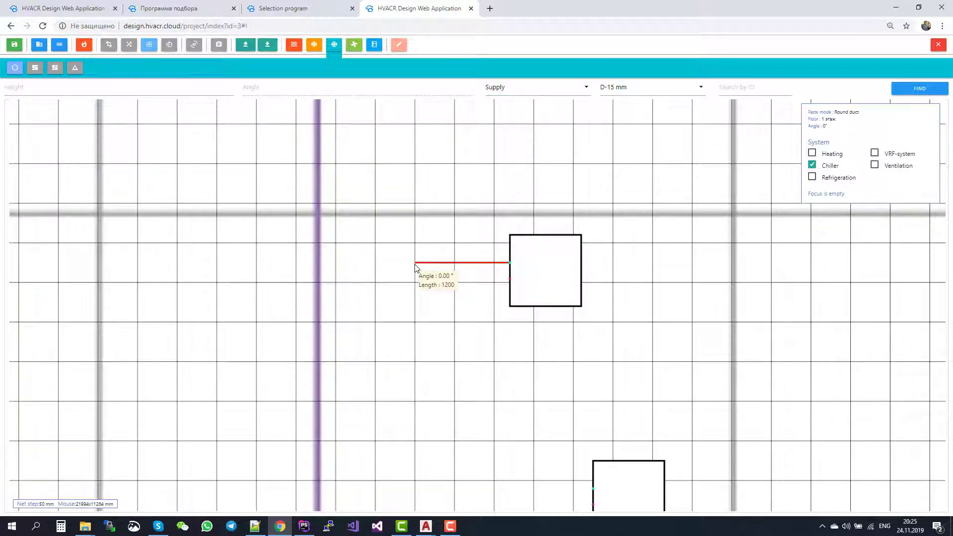
left_click(415, 263)
left_click(635, 87)
left_click(640, 170)
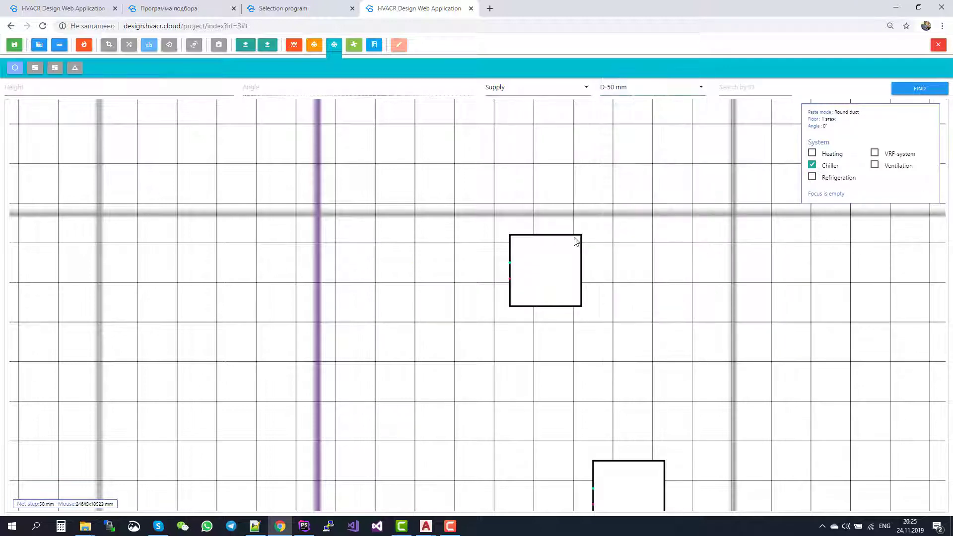
left_click(510, 264)
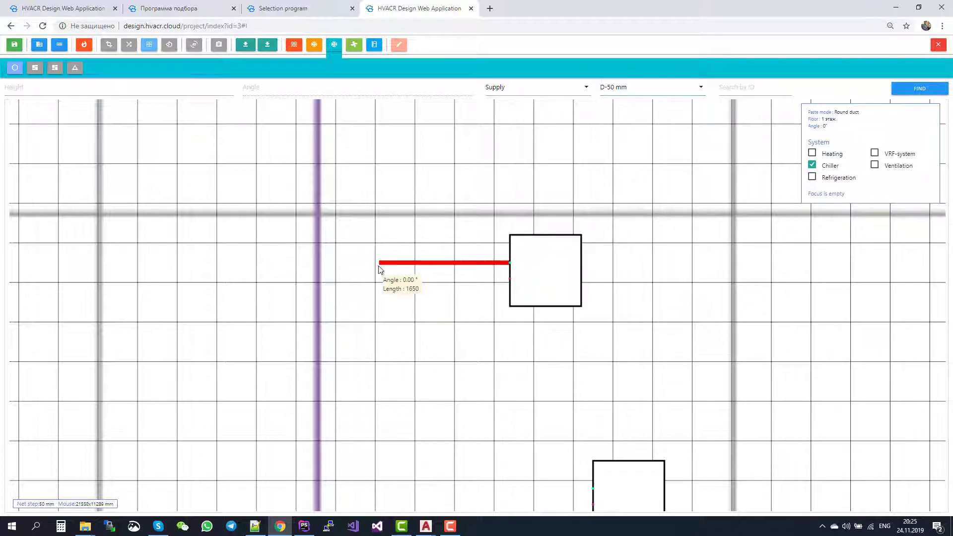
left_click(377, 265)
scroll(377, 271, "down", 5)
scroll(367, 352, "down", 1)
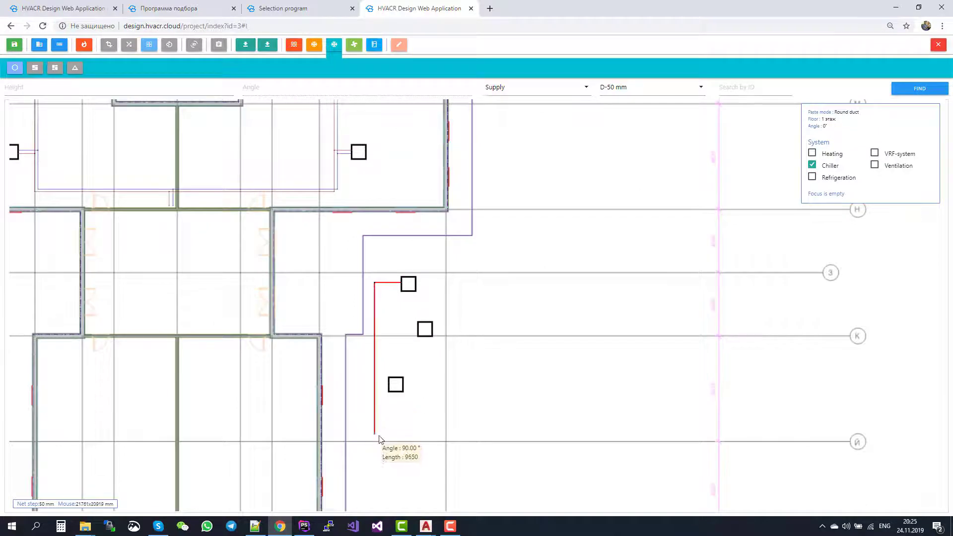
left_click(375, 433)
- Connect the middle and lowest new fan coils to the vertical supply main with horizontal D-50 mm branch pipes
scroll(419, 361, "up", 5)
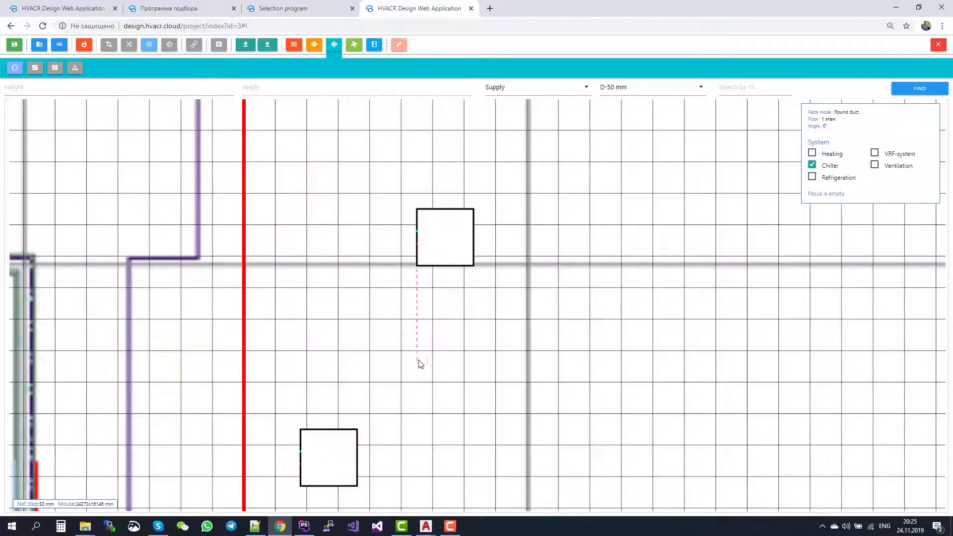
left_click(418, 233)
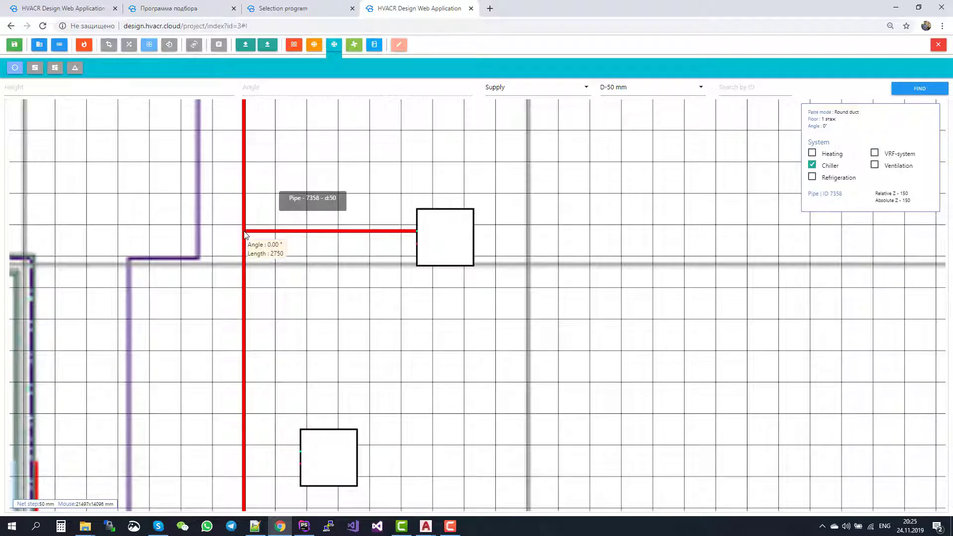
left_click(245, 232)
left_click(300, 452)
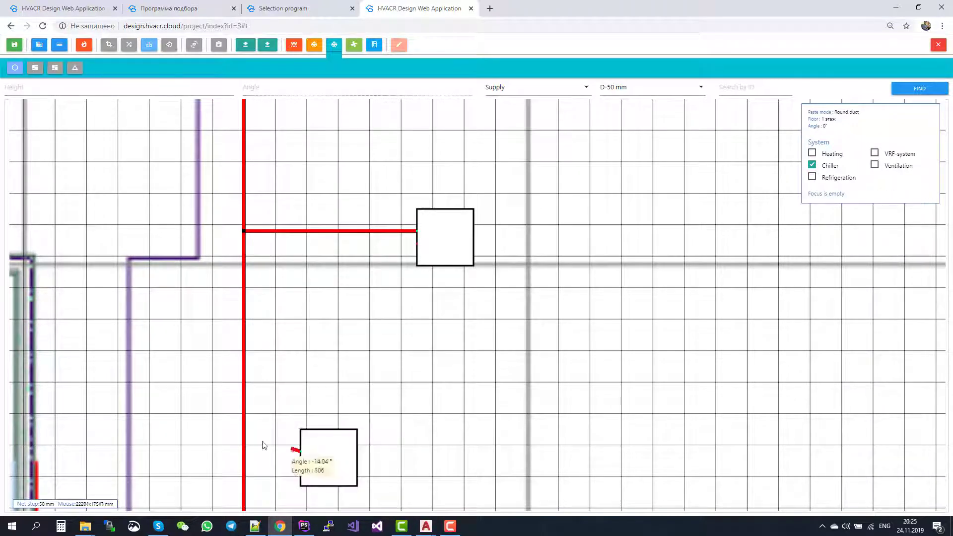
left_click(245, 451)
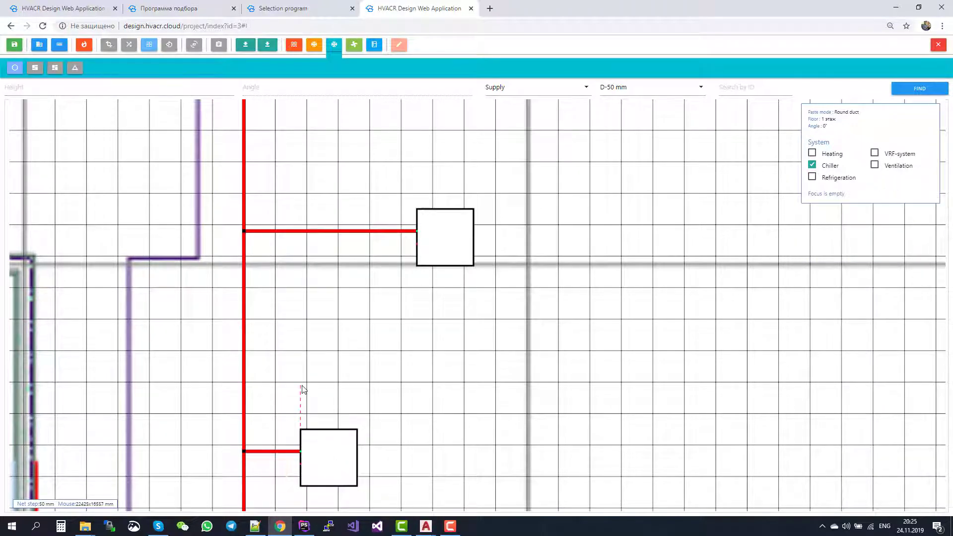
- Set the pipe type to Обратка and try to start a return pipe from the uppermost new fan coil's return connector
scroll(260, 464, "up", 4)
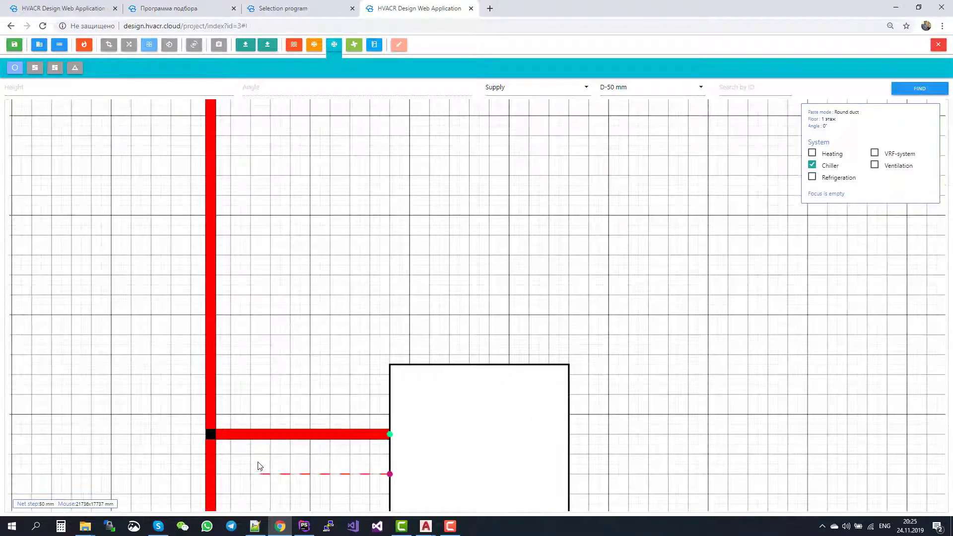
scroll(260, 466, "down", 4)
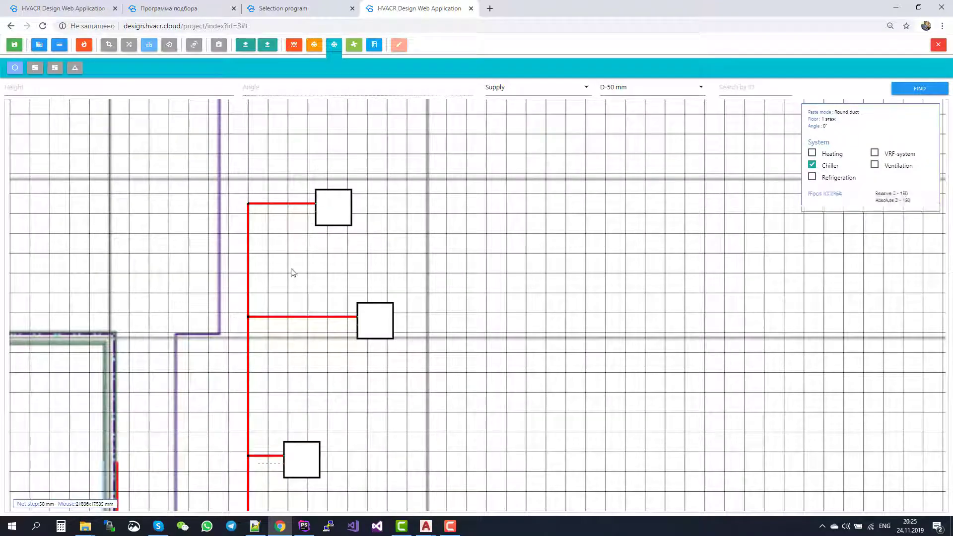
left_click(521, 93)
left_click(508, 128)
scroll(245, 240, "up", 5)
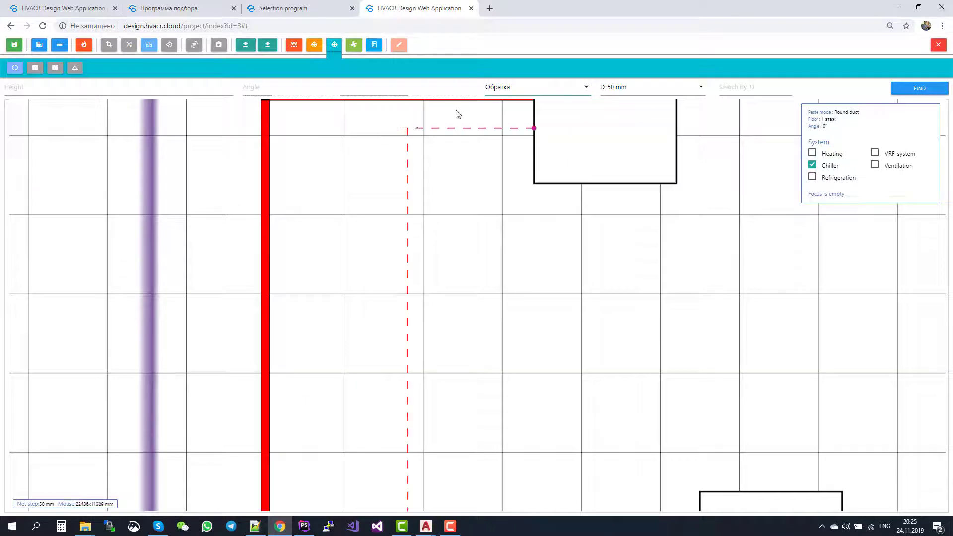
left_click(531, 129)
scroll(531, 132, "down", 4)
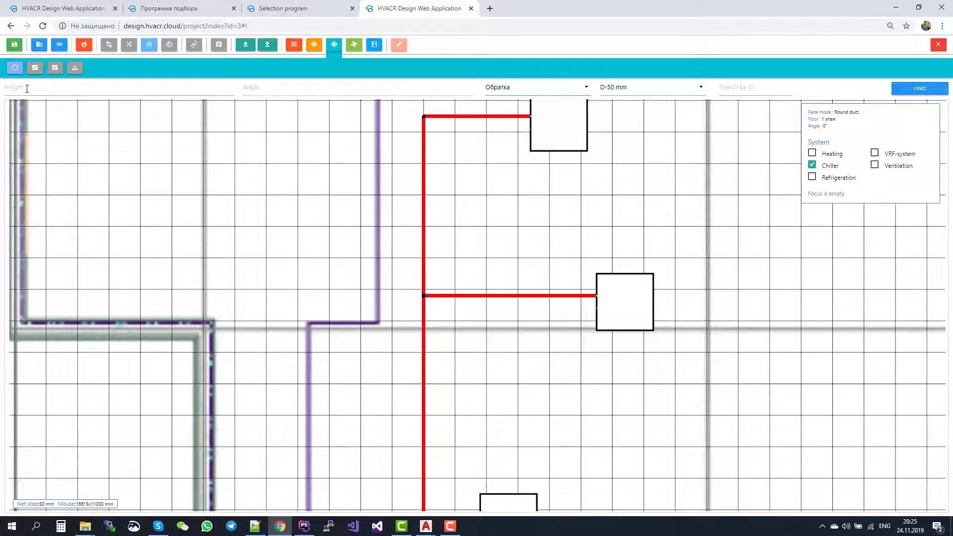
scroll(465, 154, "down", 3)
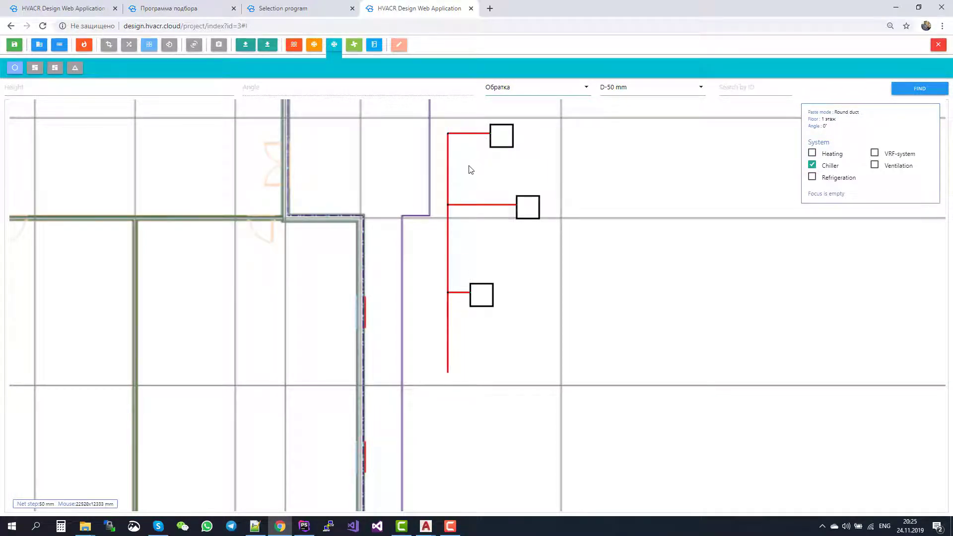
- Draw a vertical D-150 mm return main at height 300 beside the supply main, from the uppermost new fan coil down past the lowest
left_click(57, 95)
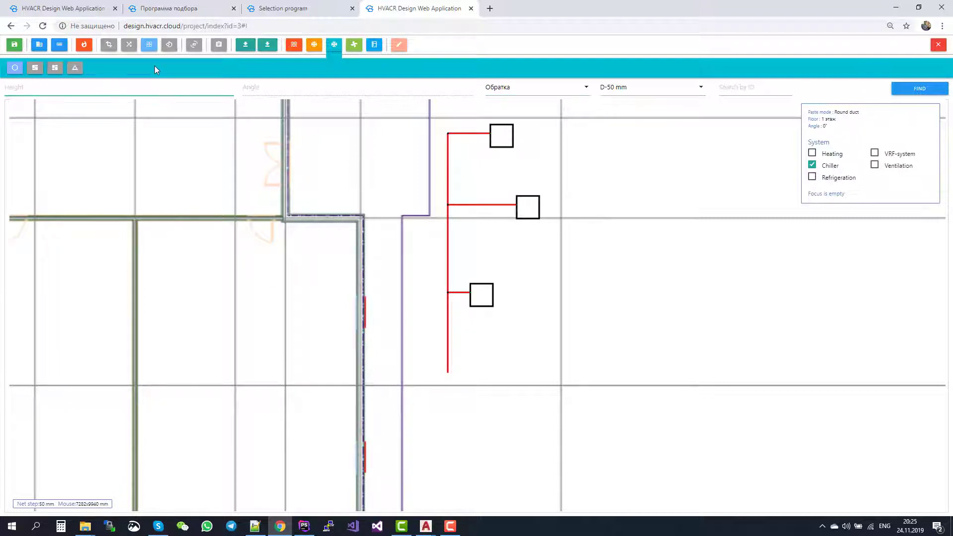
type("300")
scroll(496, 155, "up", 2)
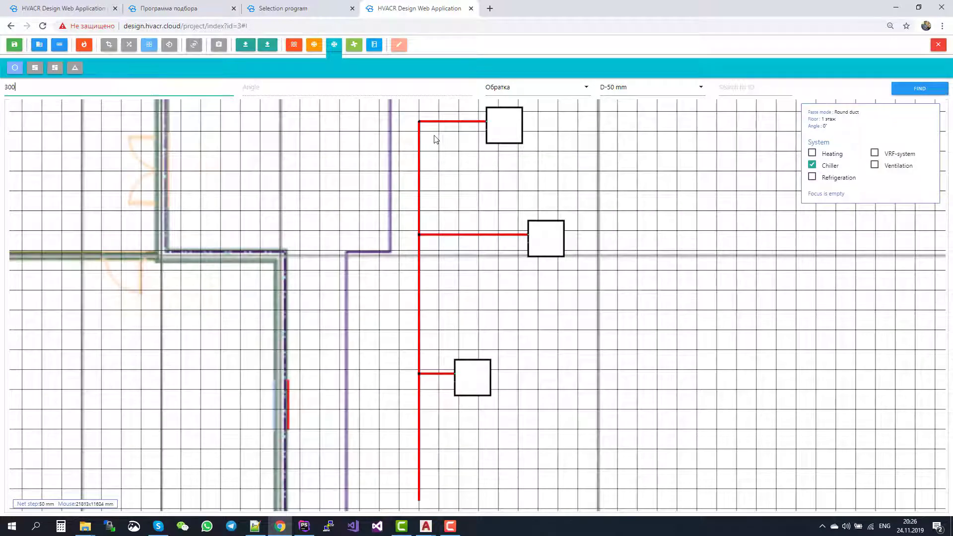
scroll(437, 139, "up", 3)
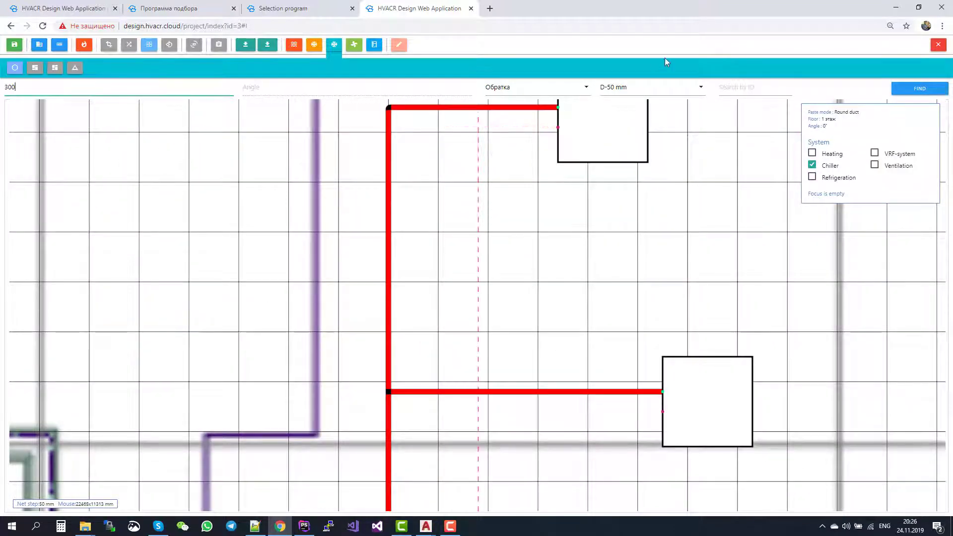
left_click(641, 90)
left_click(617, 284)
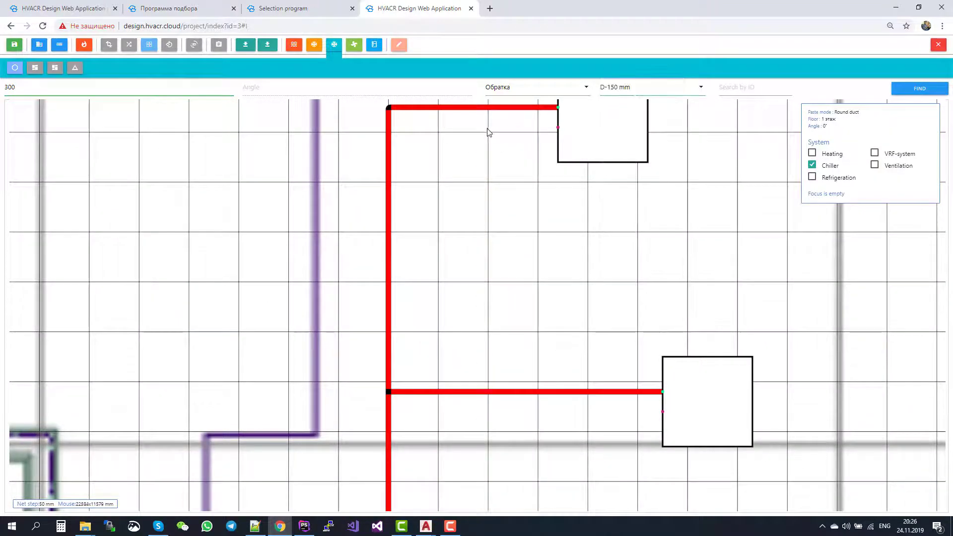
left_click(439, 131)
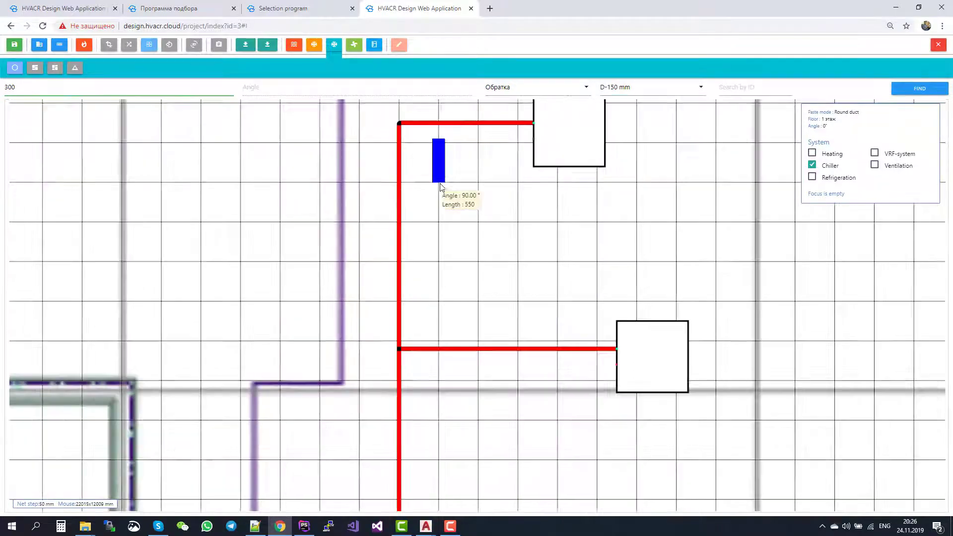
scroll(437, 182, "down", 3)
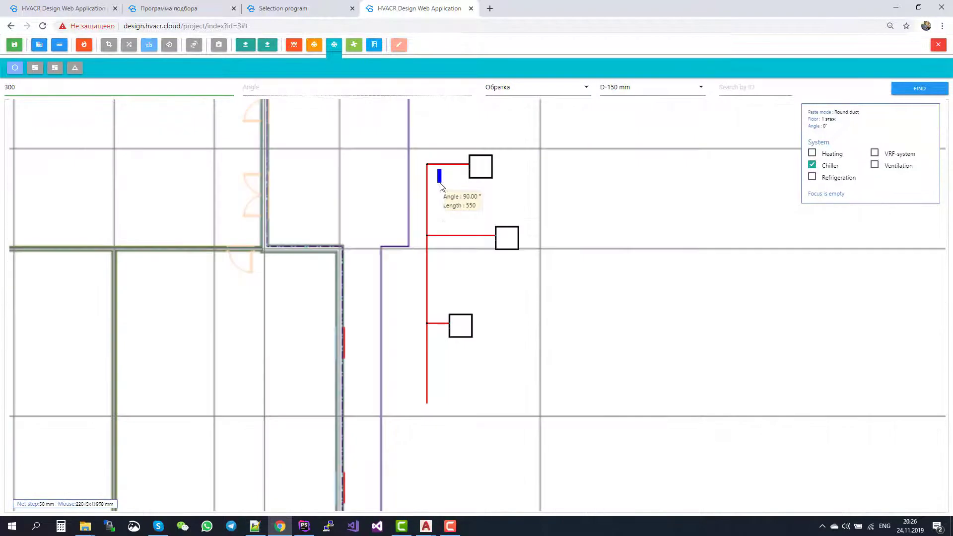
left_click(437, 406)
key("Escape")
- Clear the height and connect the uppermost new fan coil's return connector to the return main's upper end with a 1200 mm D-150 mm pipe
scroll(457, 248, "up", 5)
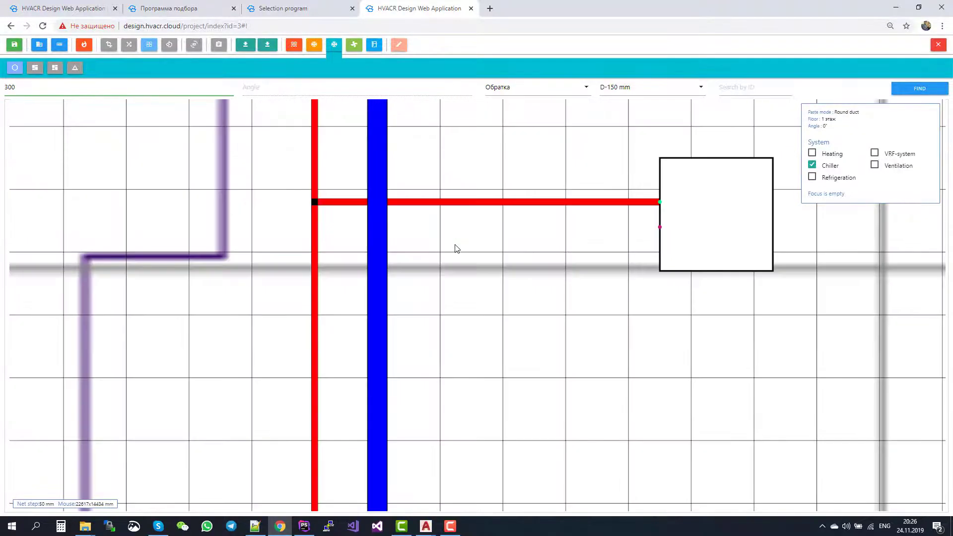
scroll(459, 201, "down", 3)
scroll(496, 159, "up", 5)
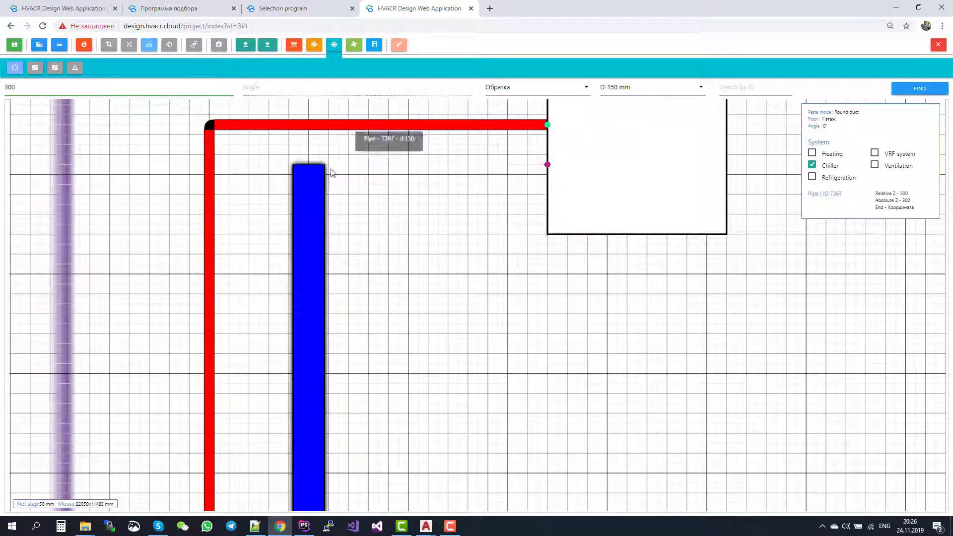
left_click(548, 164)
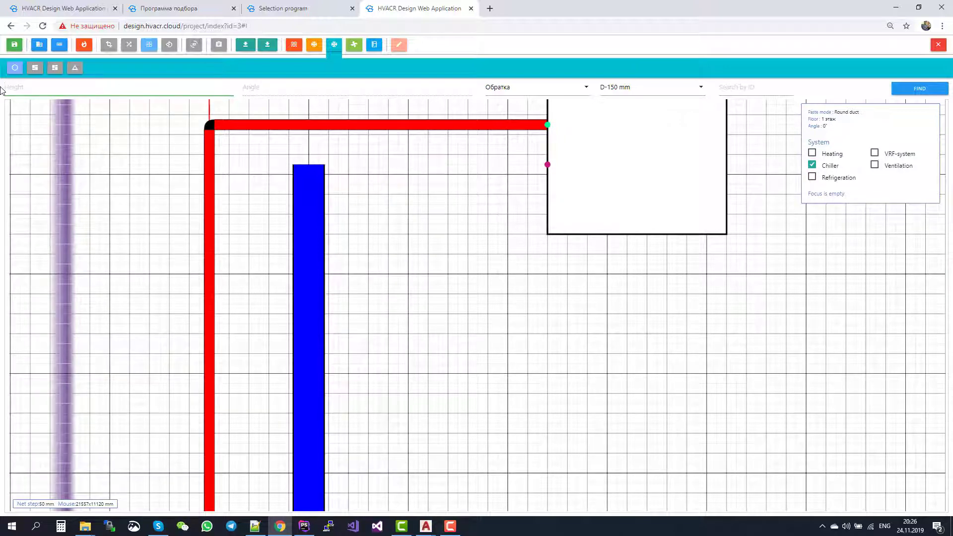
left_click(110, 47)
left_click(548, 165)
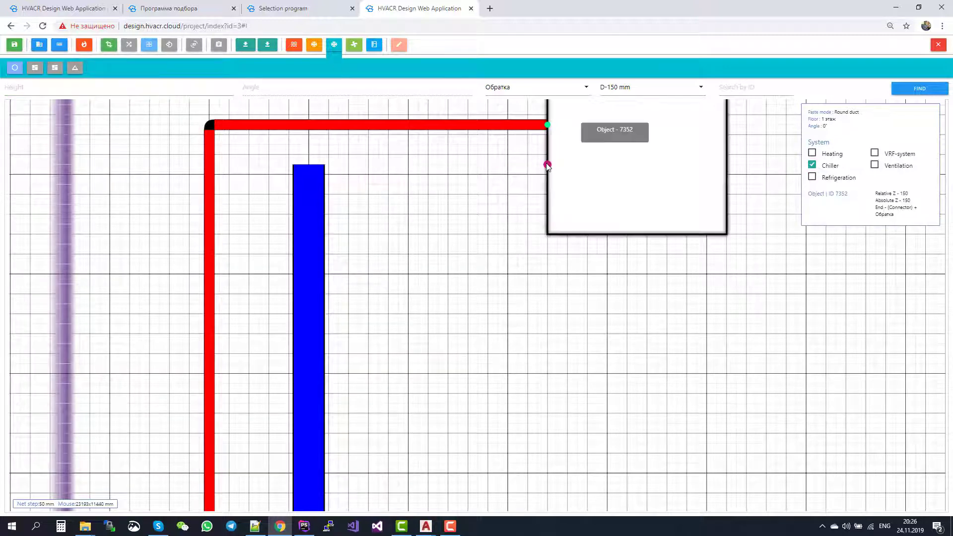
left_click(548, 165)
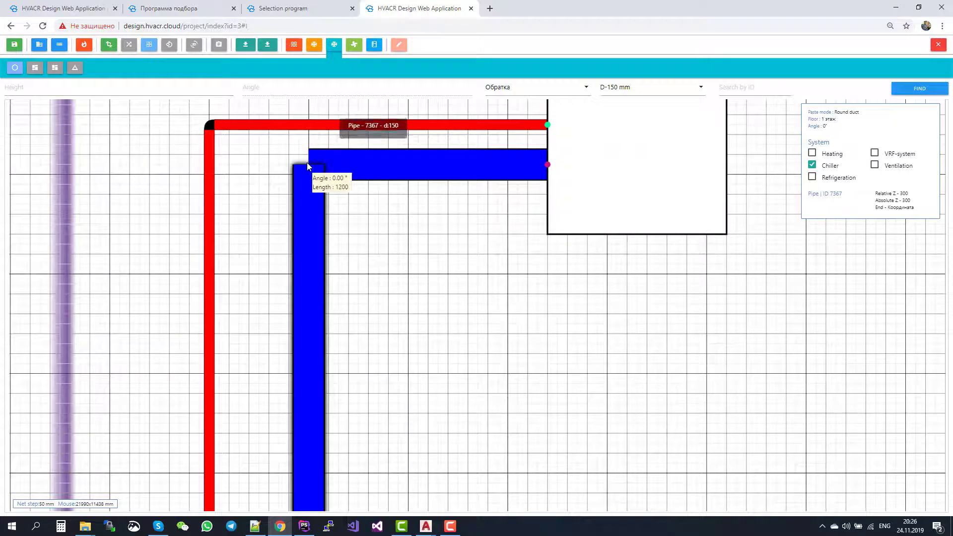
left_click(307, 165)
- Connect the middle new fan coil's return connector to the return main with a horizontal D-150 mm pipe about 2250 mm long
scroll(427, 328, "down", 3)
scroll(468, 414, "up", 5)
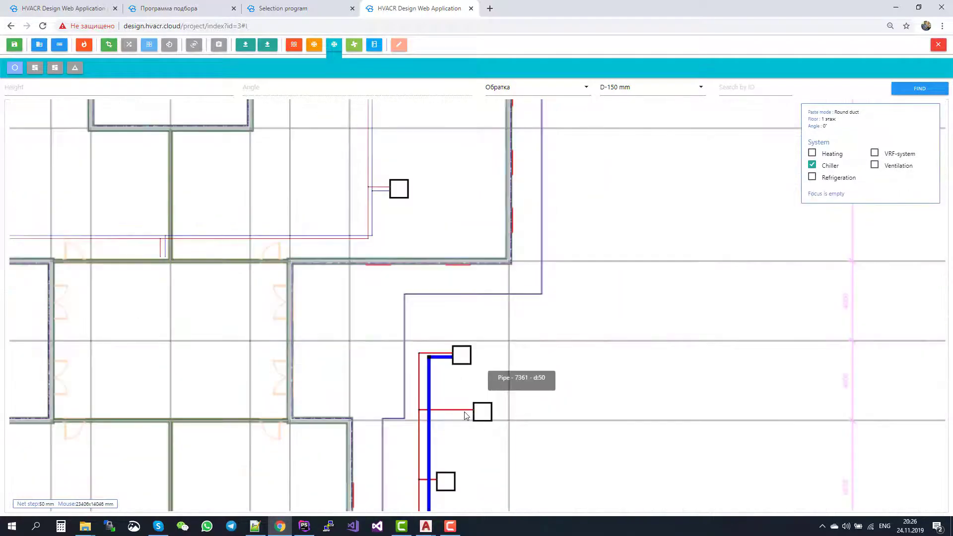
left_click(515, 427)
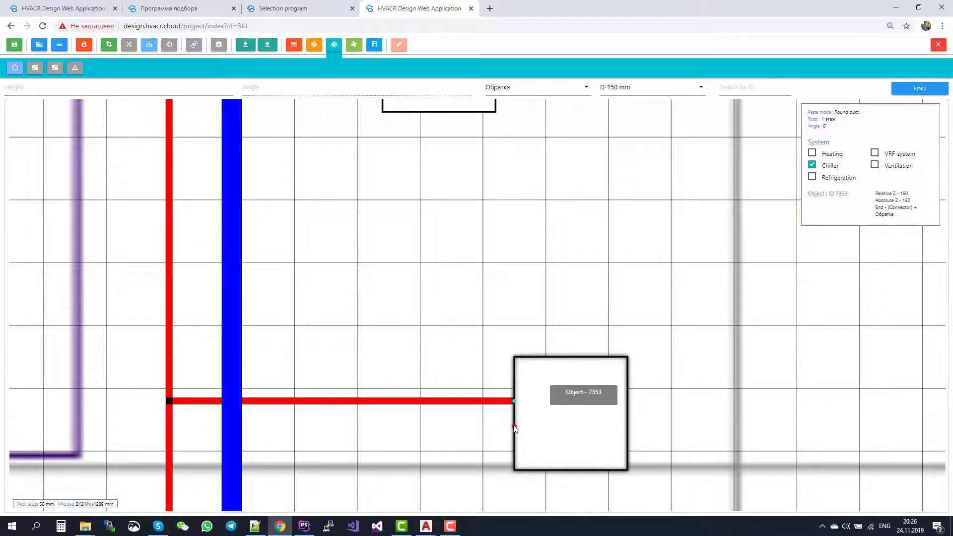
left_click(514, 427)
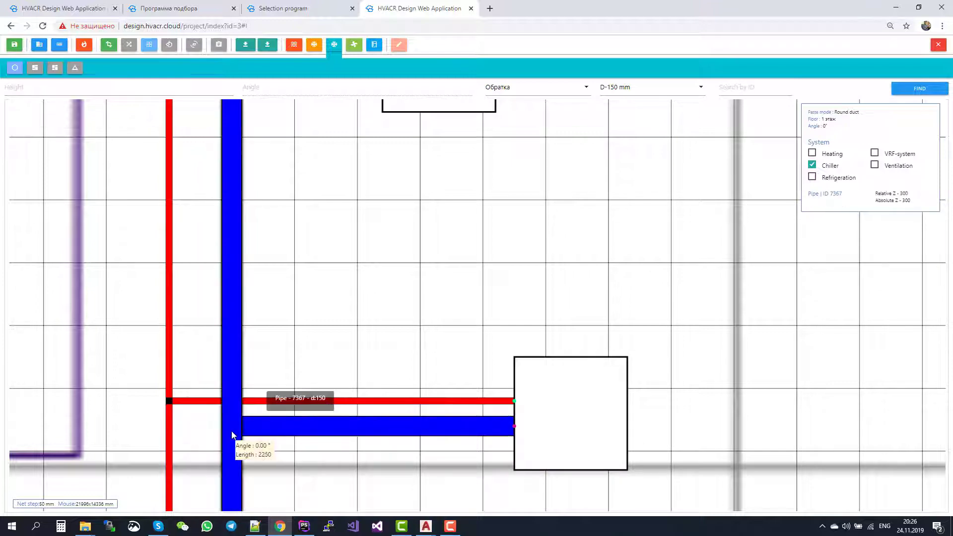
left_click(232, 435)
- Connect the lowest new fan coil's return connector to the vertical return main with a horizontal D-150 mm branch pipe
scroll(386, 474, "down", 10)
scroll(347, 348, "up", 2)
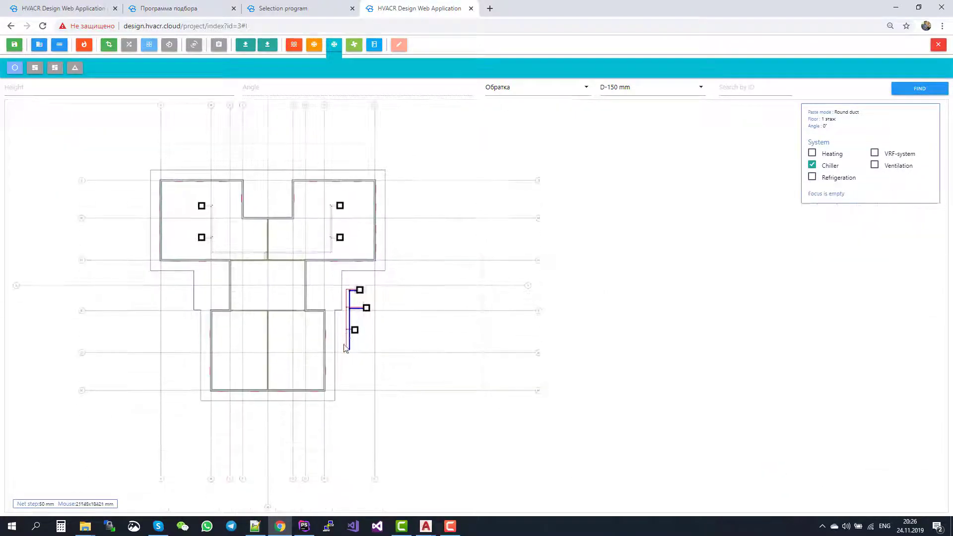
scroll(346, 348, "up", 8)
left_click(448, 163)
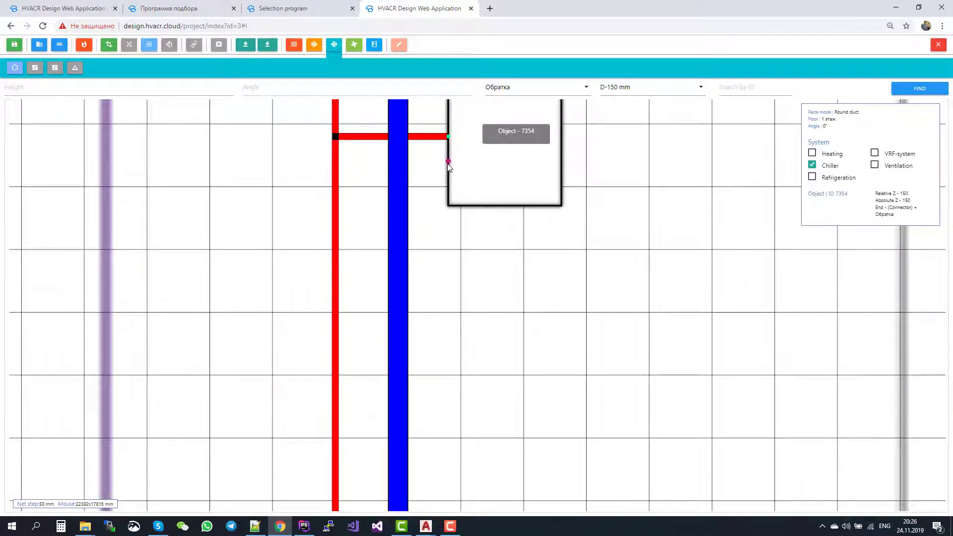
left_click(403, 162)
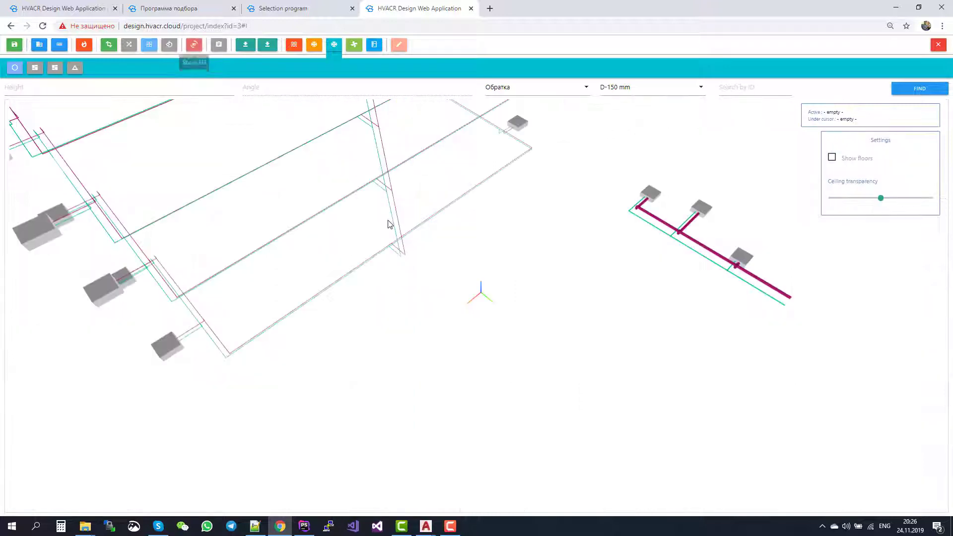
- Examine the three new fan coils and their supply and return pipe connections from several angles in 3D, then return to the plan
scroll(782, 174, "up", 5)
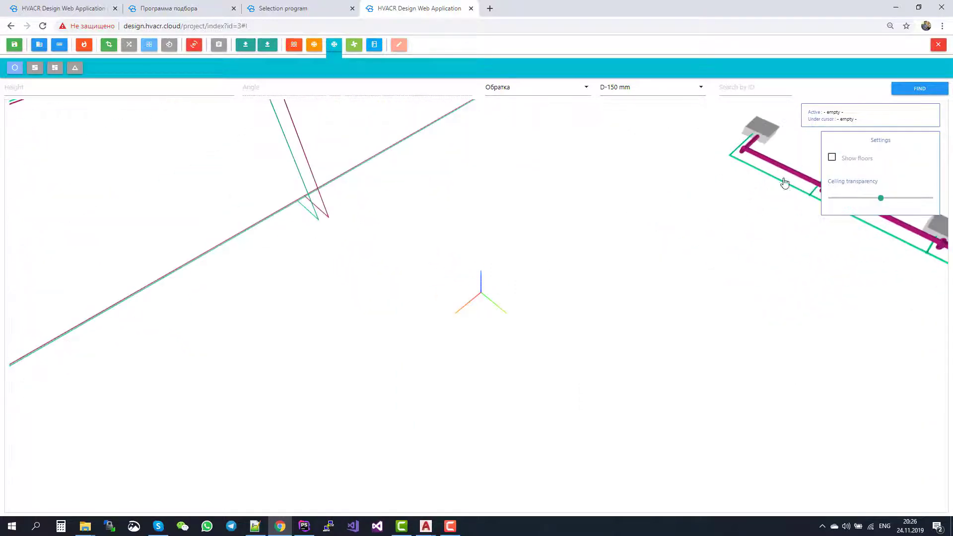
mouse_move(781, 173)
left_mouse_down()
mouse_move(725, 177)
mouse_move(824, 230)
mouse_move(783, 173)
left_mouse_up()
left_click(778, 169)
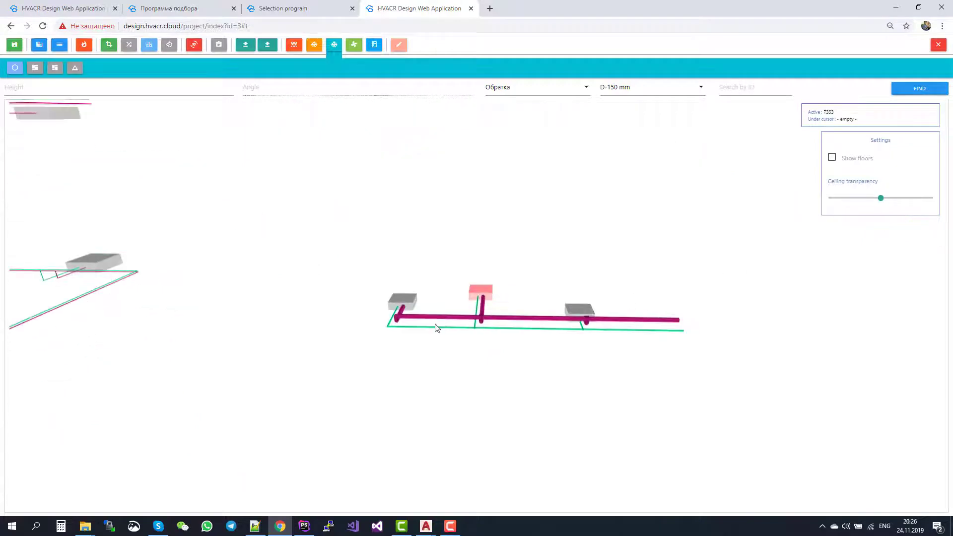
left_click_drag(542, 378, 403, 420)
scroll(396, 376, "down", 5)
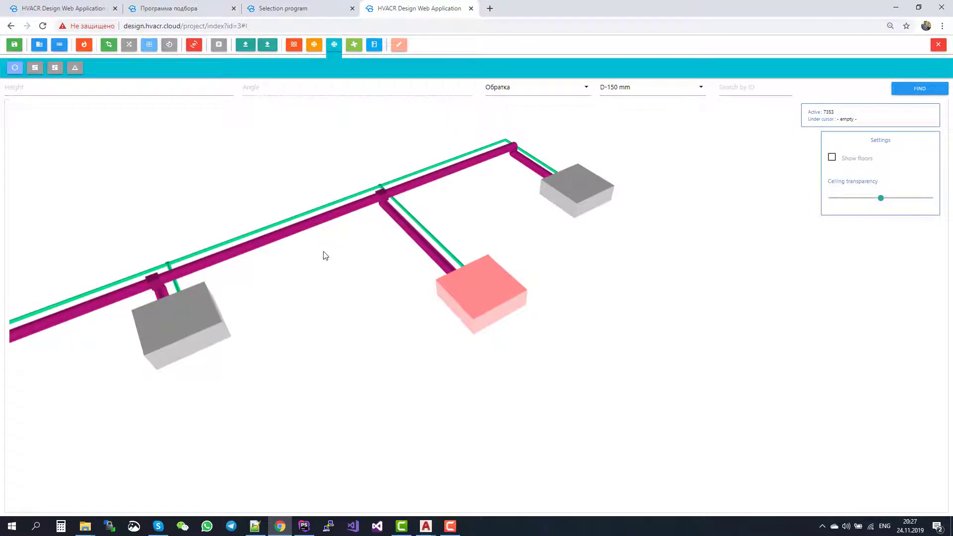
left_click_drag(325, 256, 371, 142)
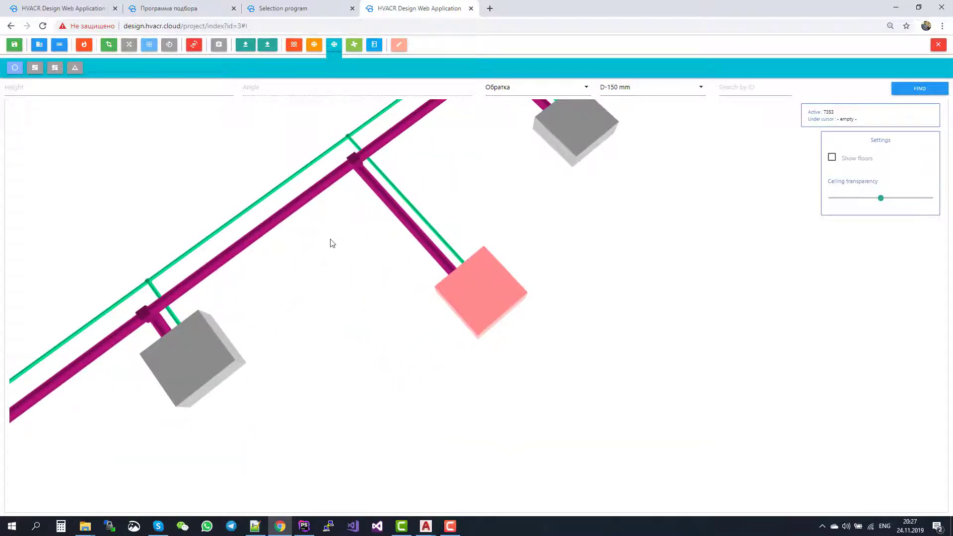
left_click_drag(332, 243, 387, 203)
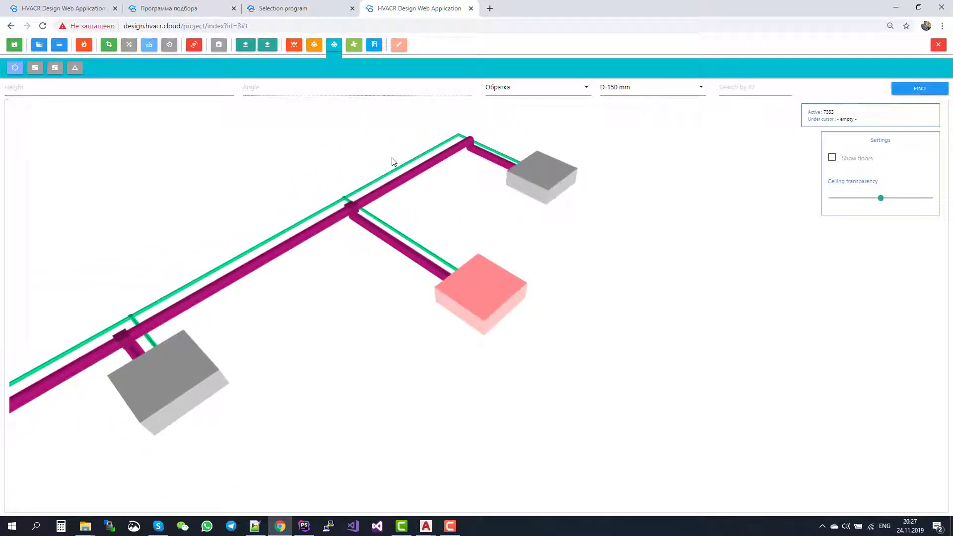
left_click(194, 46)
- Select the RDT-N dn15 valve from the hvacr.cloud catalogue, export it, and place it on the uppermost new fan coil's supply branch
scroll(344, 199, "up", 5)
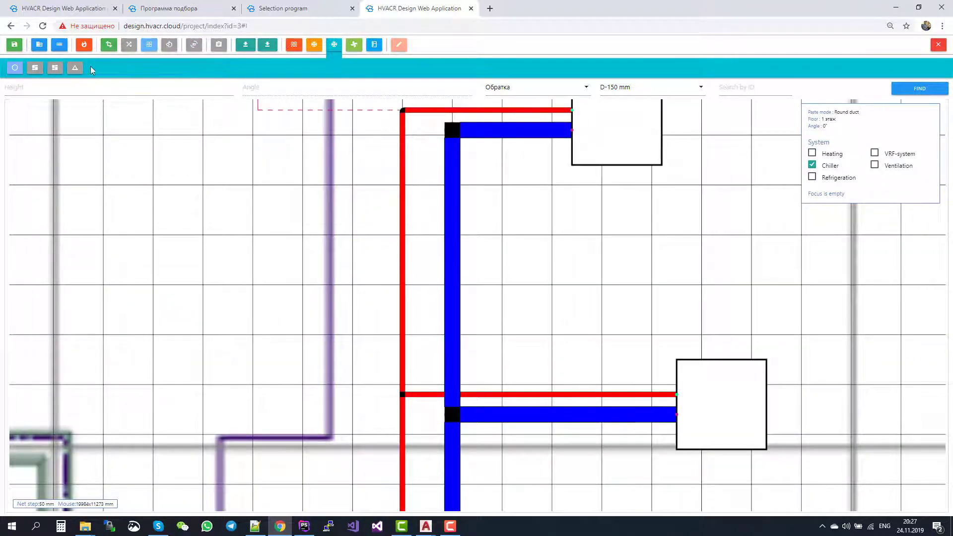
left_click(75, 69)
left_click(140, 85)
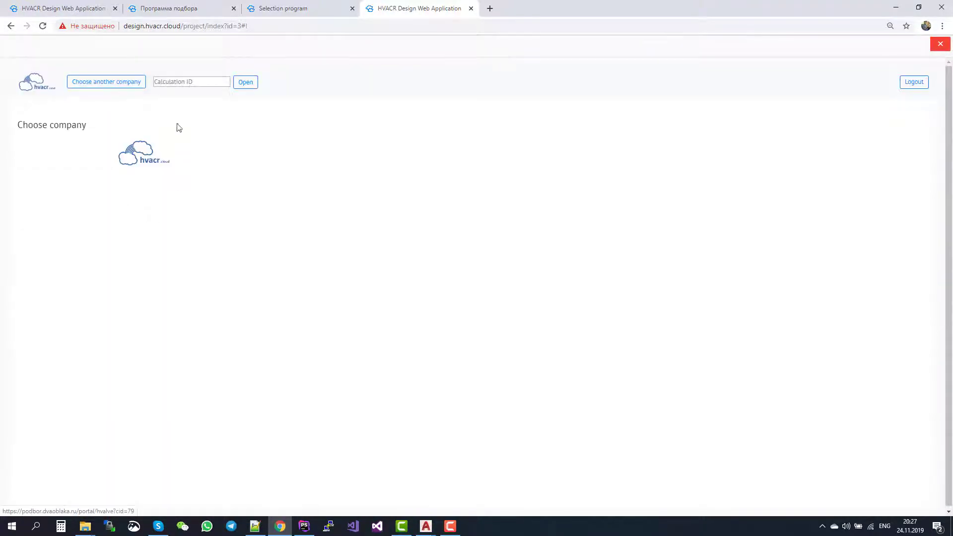
left_click(150, 154)
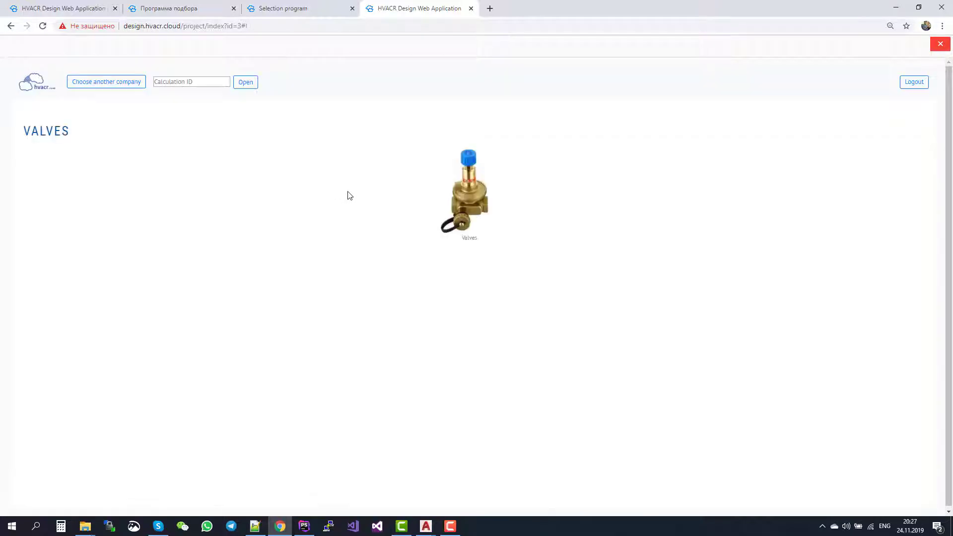
left_click(460, 192)
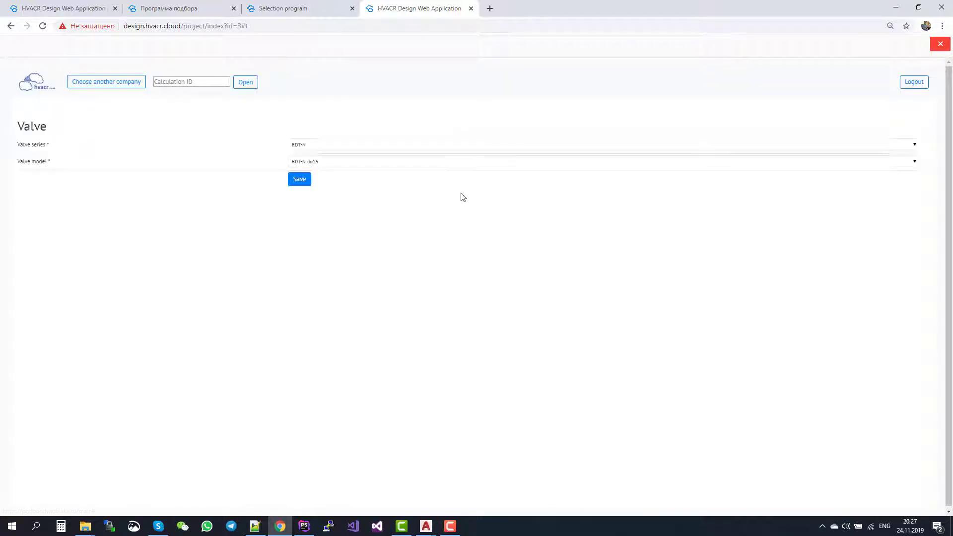
left_click(306, 187)
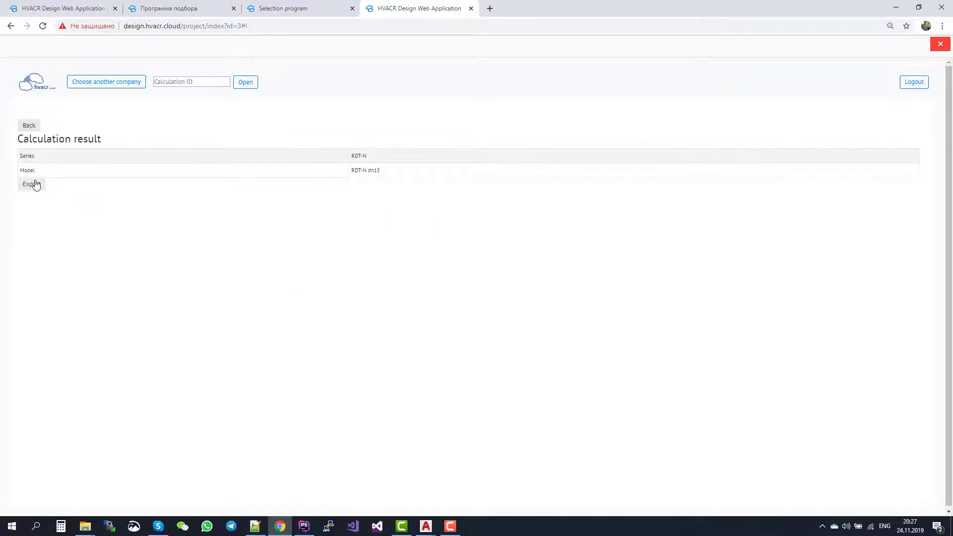
left_click(35, 185)
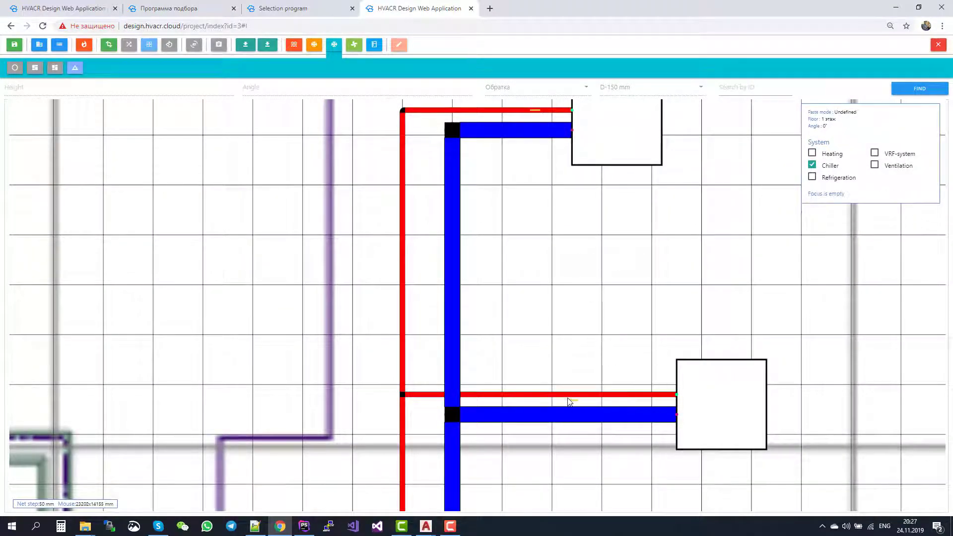
- Place the same valve on the supply branches of the middle and lowest new fan coils and end valve placement
scroll(595, 367, "down", 5)
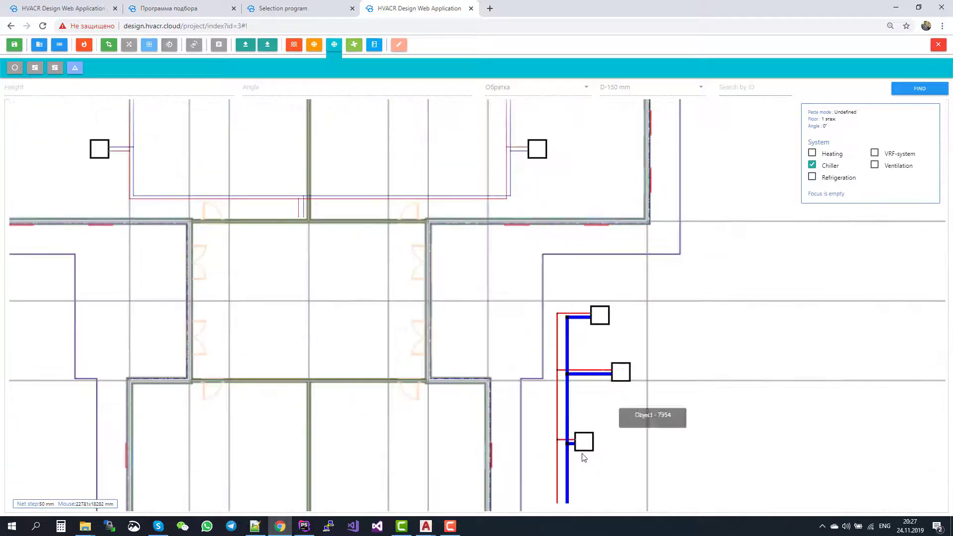
scroll(584, 443, "up", 5)
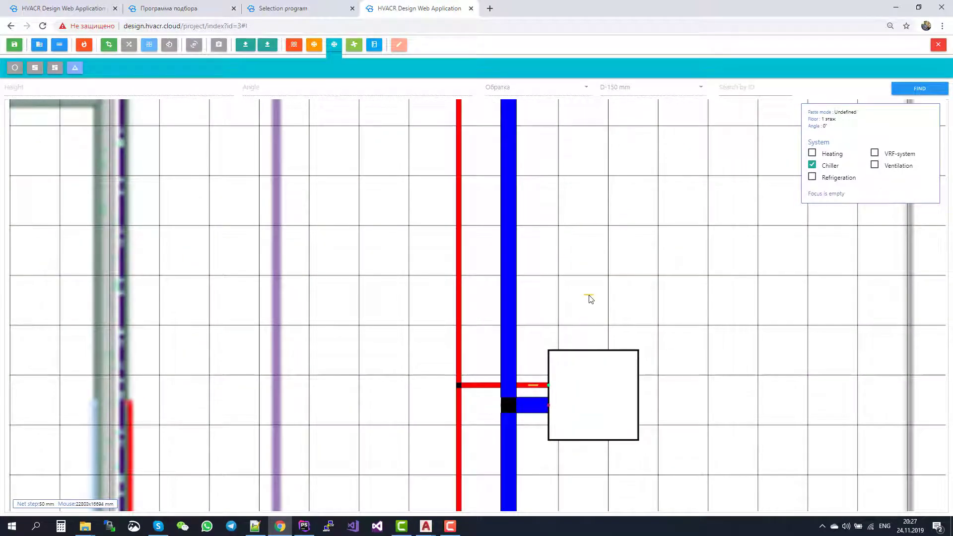
key("Escape")
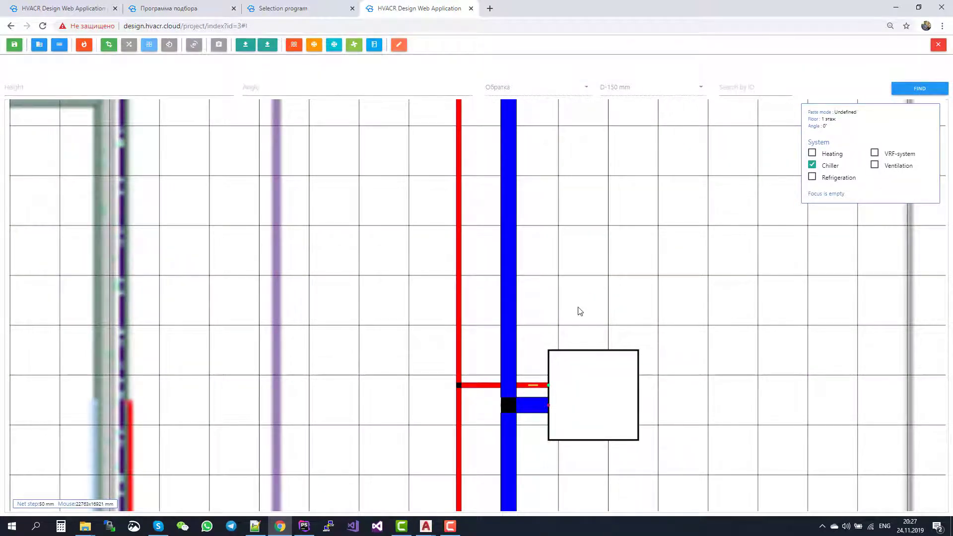
- Run the chiller/fan coil system calculation with the Diameter calculation option
scroll(578, 307, "down", 3)
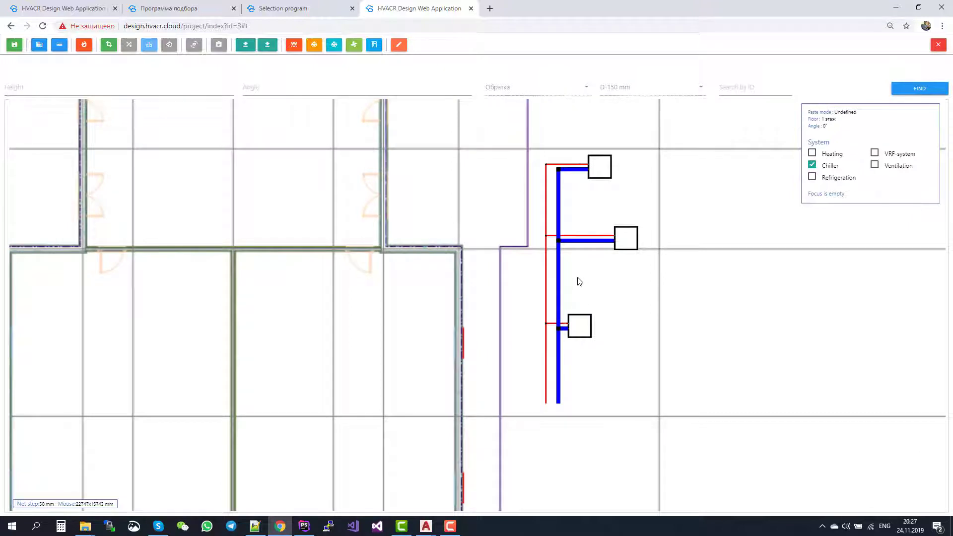
scroll(579, 280, "up", 2)
scroll(579, 281, "down", 2)
scroll(584, 214, "up", 3)
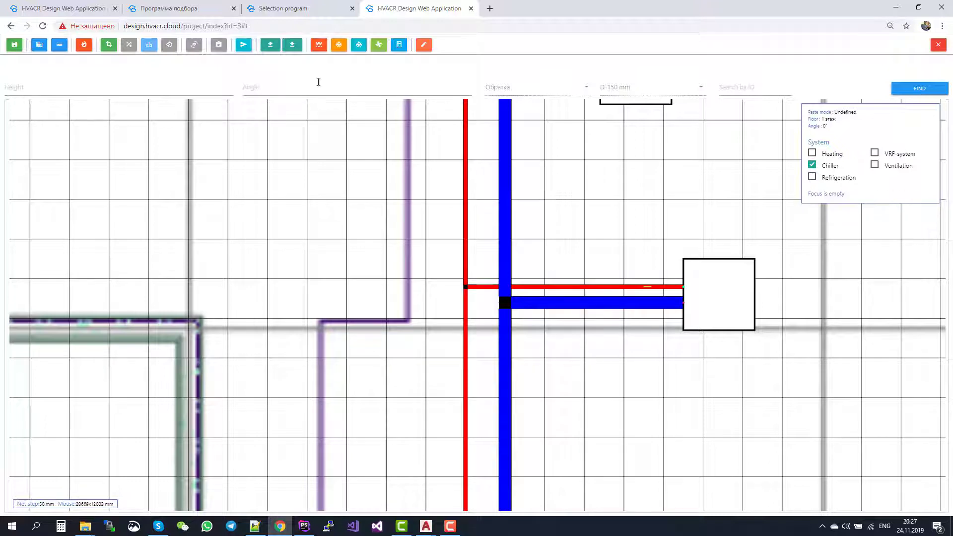
left_click(244, 45)
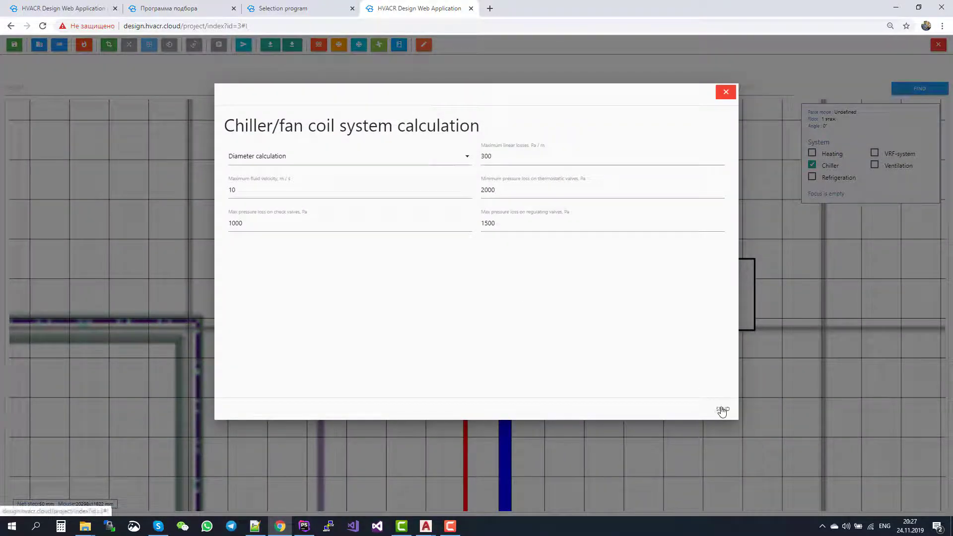
left_click(721, 409)
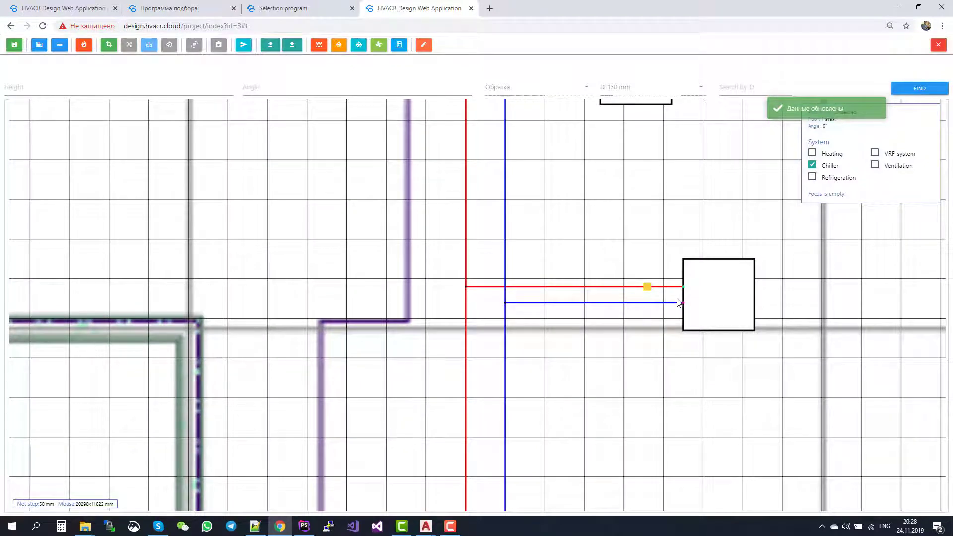
- Examine the calculated pipe diameters on the three new fan coils' branches and along the supply and return mains
scroll(578, 330, "down", 3)
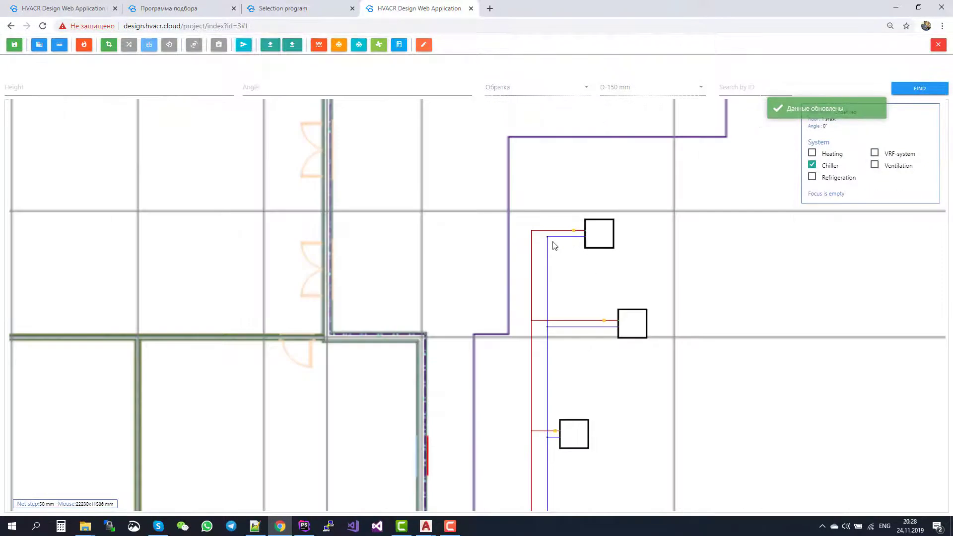
scroll(555, 245, "up", 3)
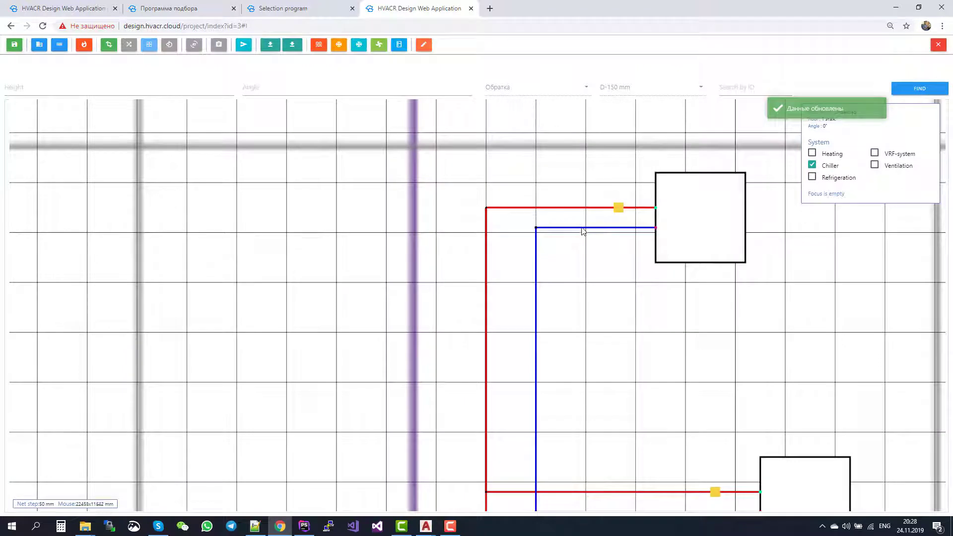
scroll(583, 230, "up", 3)
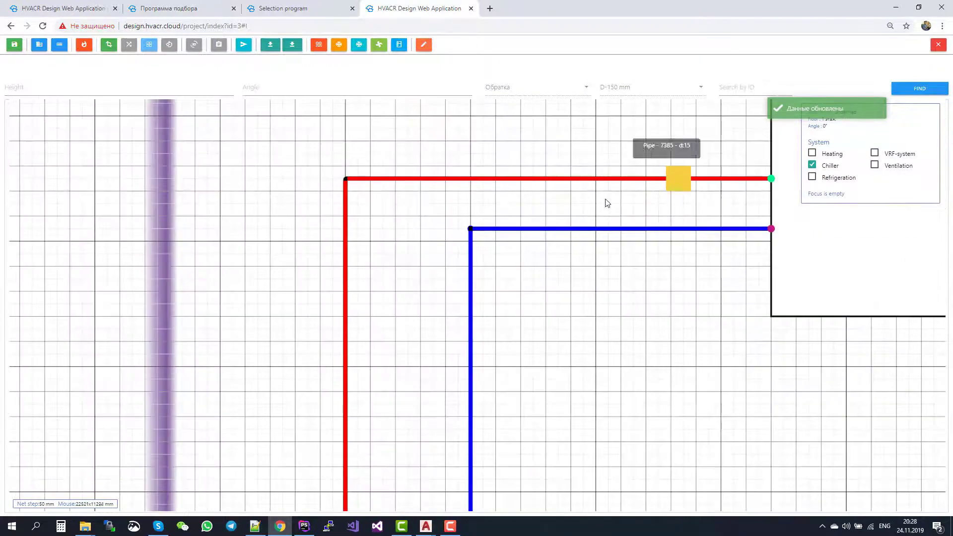
left_click(678, 178)
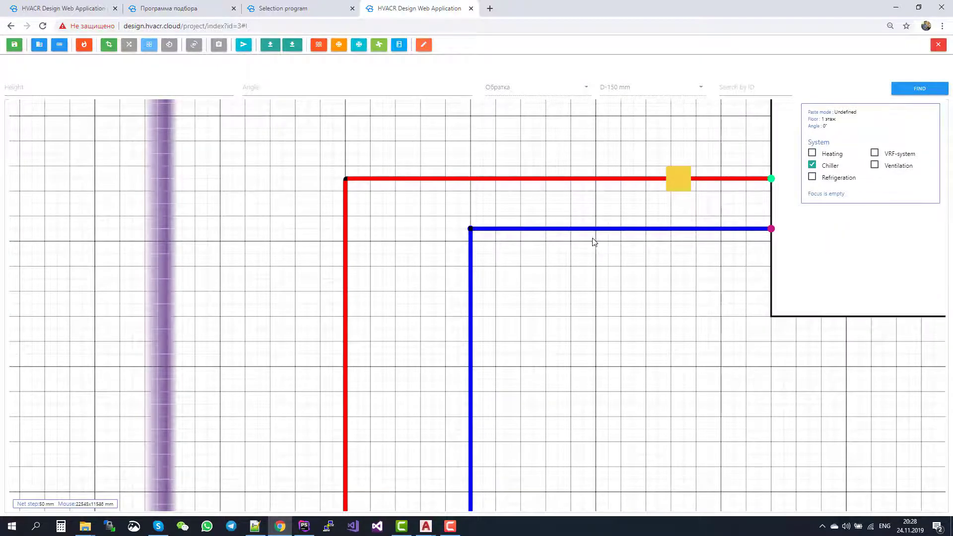
scroll(495, 335, "down", 5)
scroll(472, 434, "up", 4)
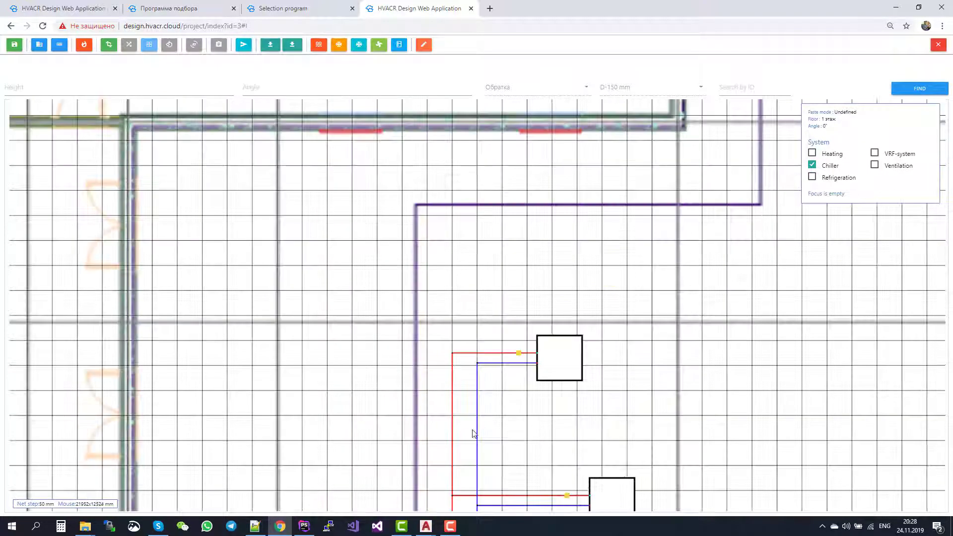
scroll(475, 479, "up", 5)
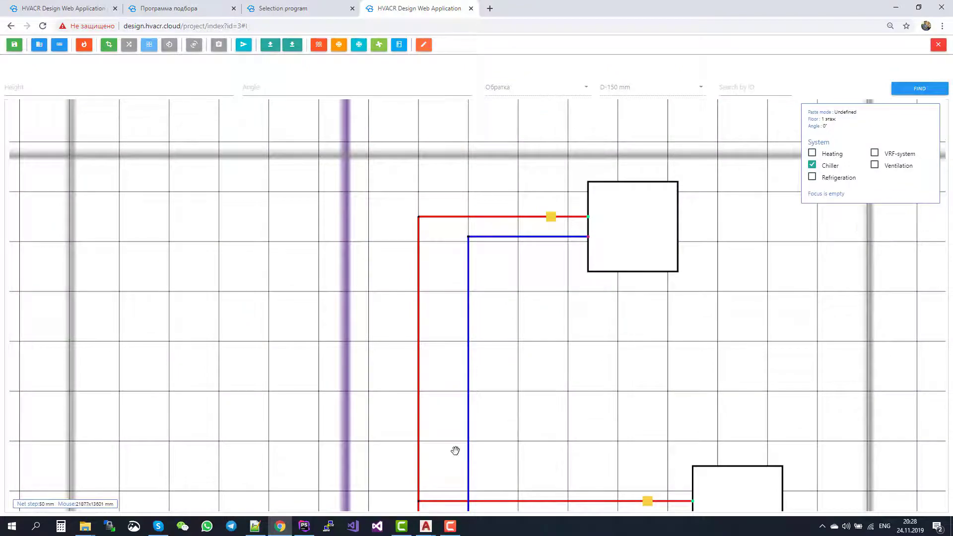
left_click_drag(456, 452, 419, 238)
scroll(436, 440, "up", 2)
scroll(437, 441, "down", 5)
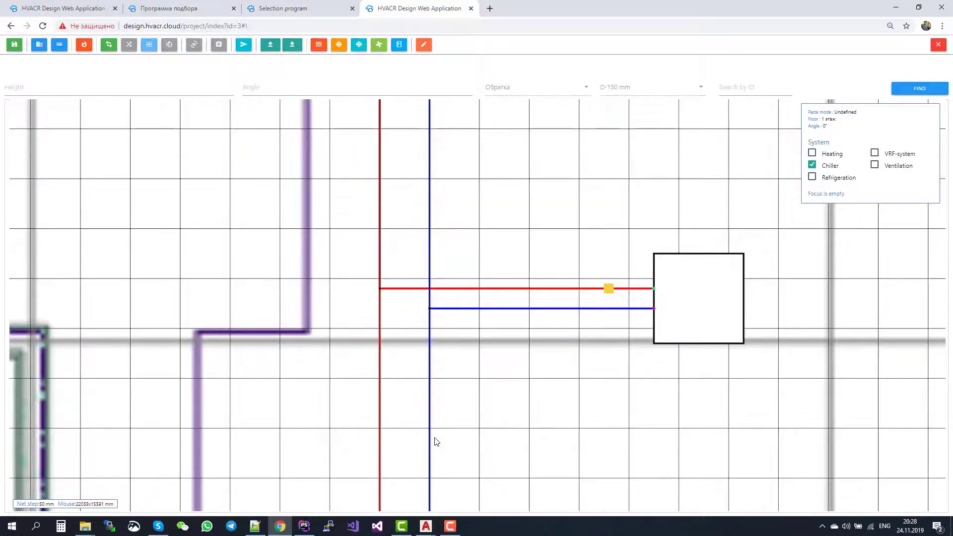
scroll(436, 441, "down", 4)
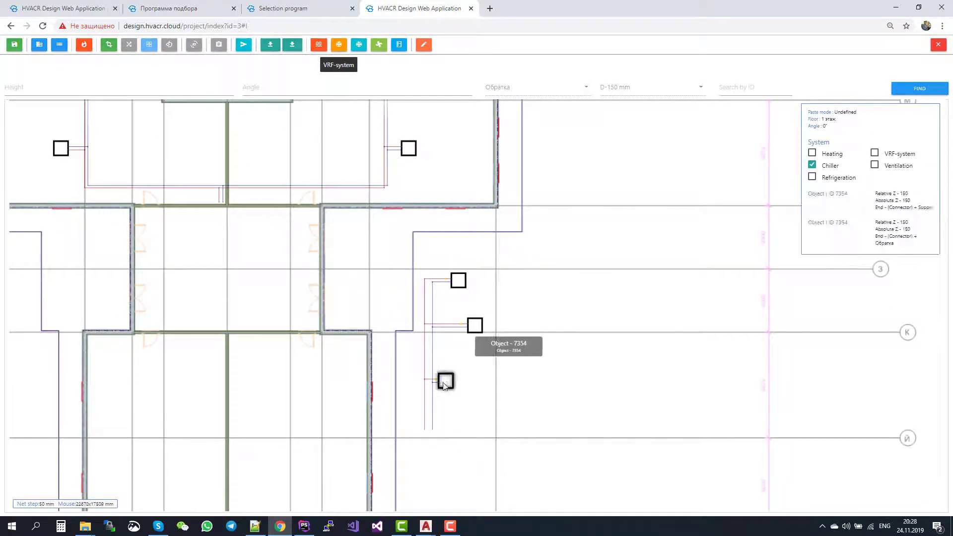
scroll(444, 385, "up", 5)
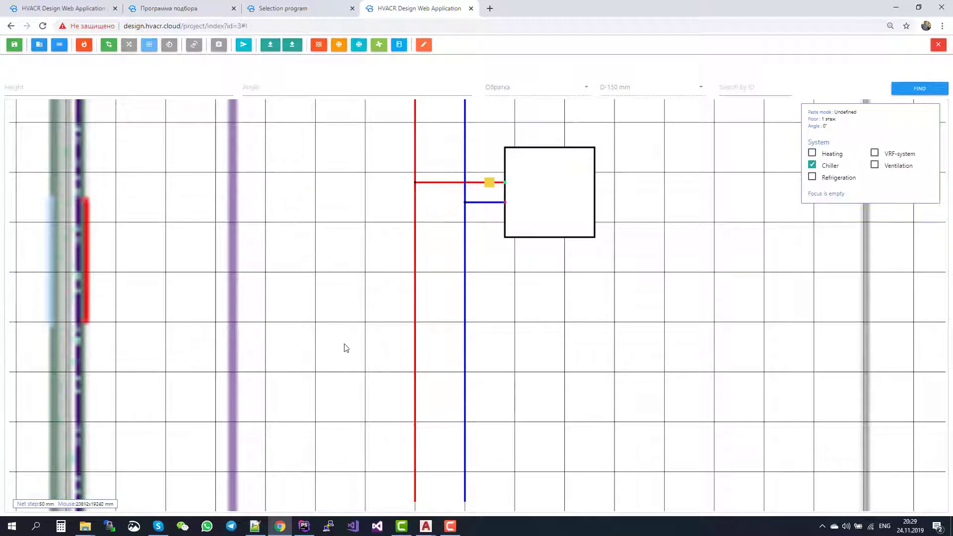
scroll(354, 344, "down", 3)
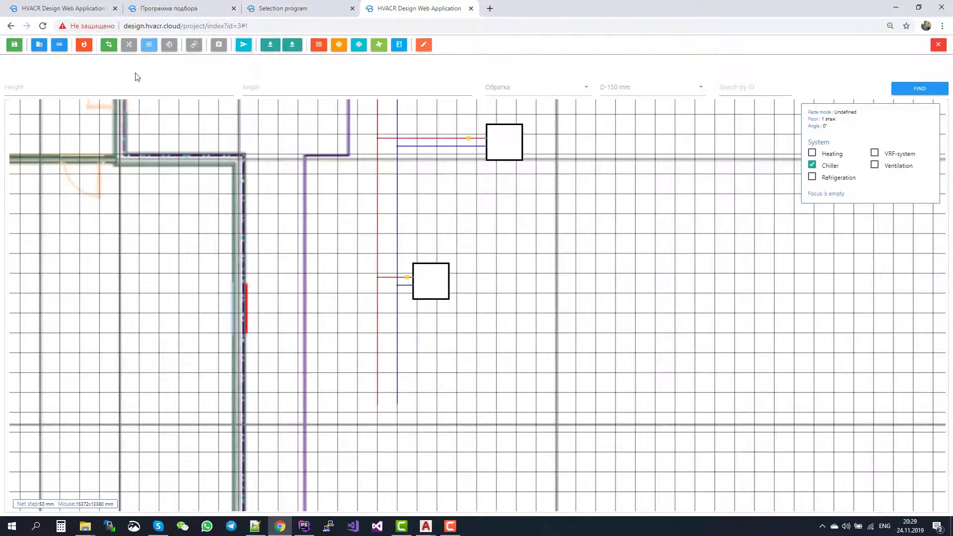
- Calculate an air-cooled Energolux SCAW-T water chiller with 106 kW cooling power in the chiller selection program and return to the plan
left_click(359, 47)
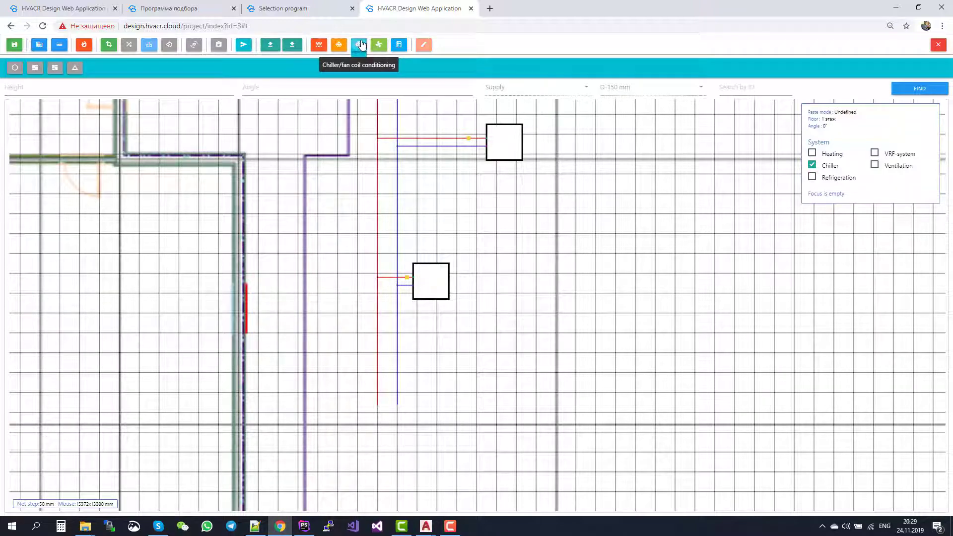
left_click(54, 69)
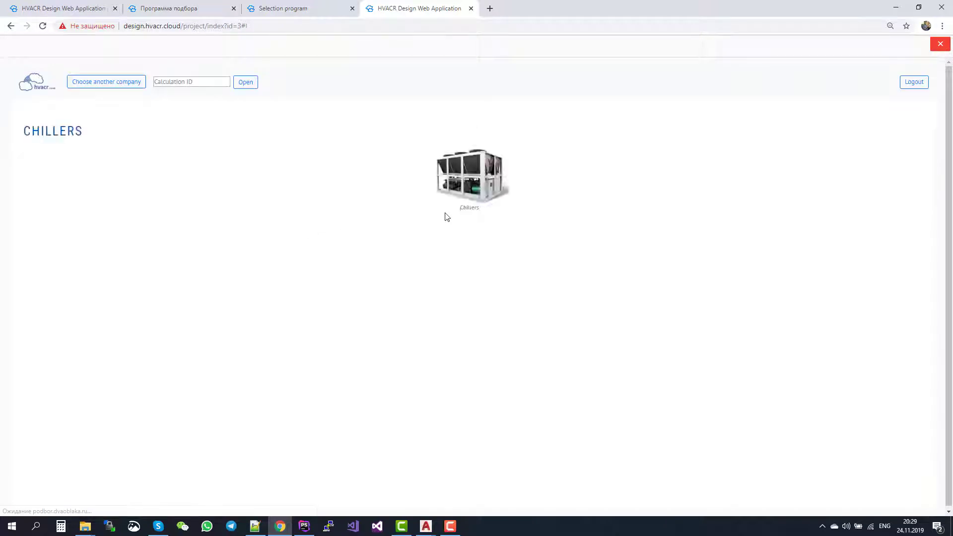
left_click(470, 188)
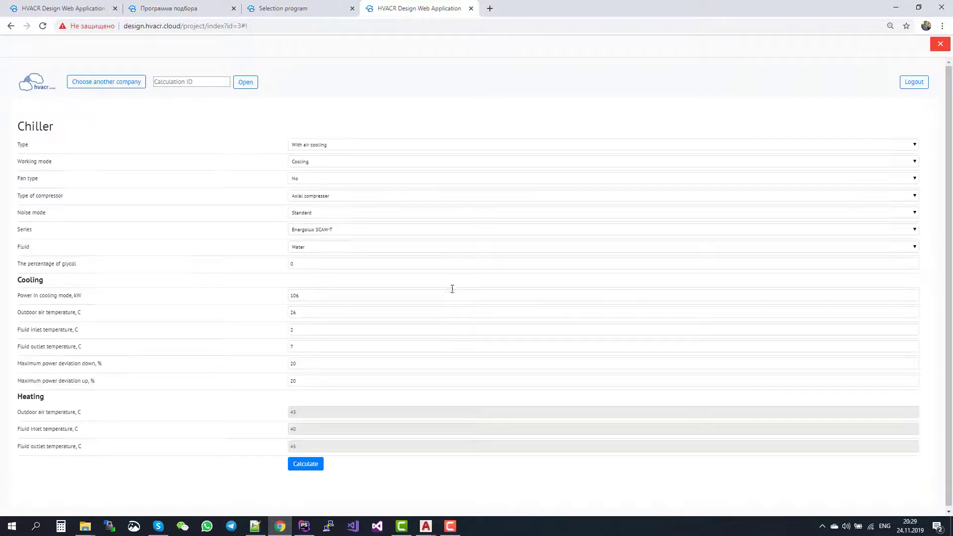
left_click(316, 467)
left_click(32, 429)
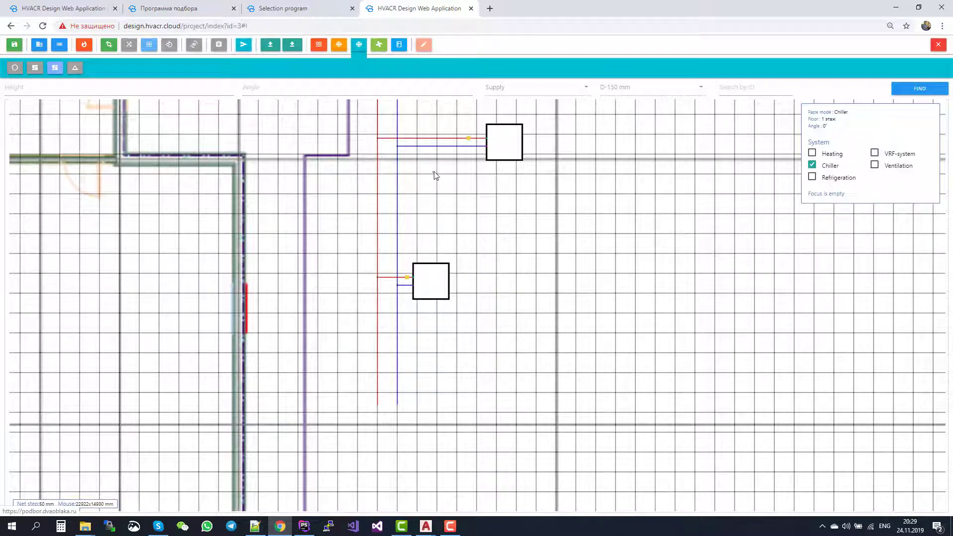
left_click(399, 178)
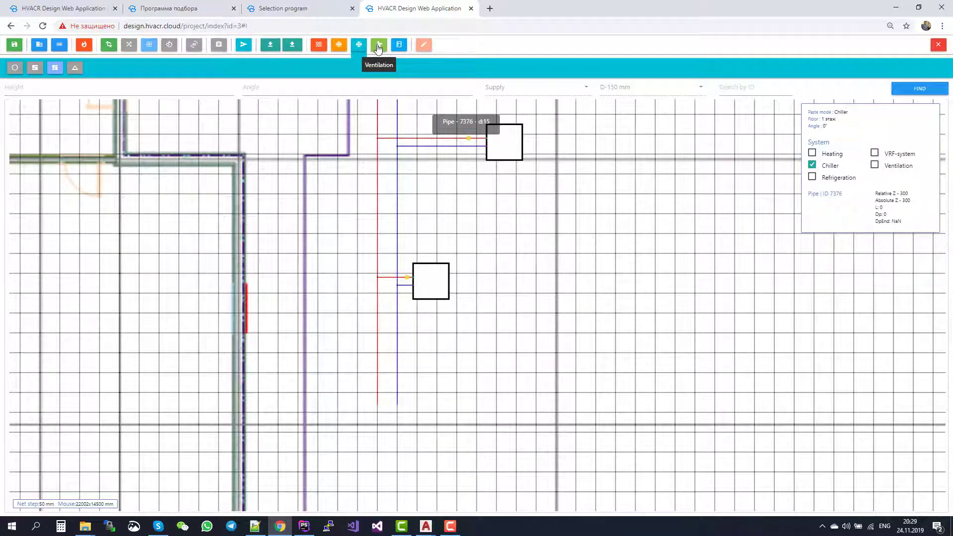
- Switch to the VRF system, calculate an UpperWallMounted indoor unit from the hvacr.cloud catalogue for 10 kW required cooling power, and export it
left_click(340, 48)
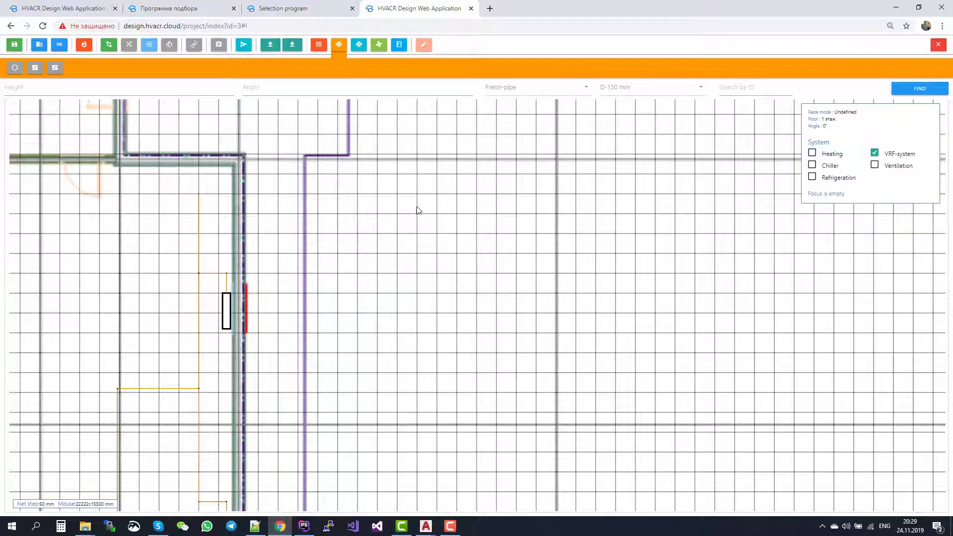
left_click(35, 68)
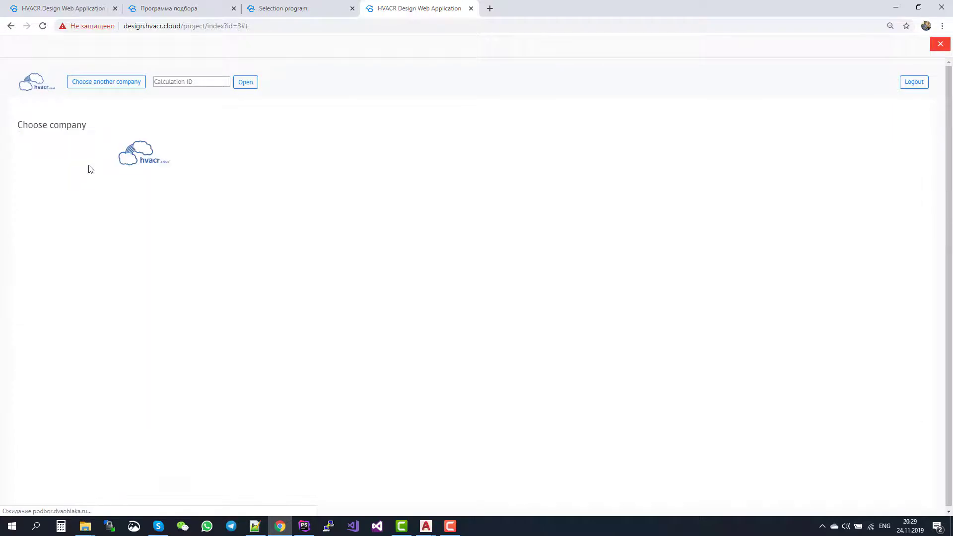
left_click(133, 147)
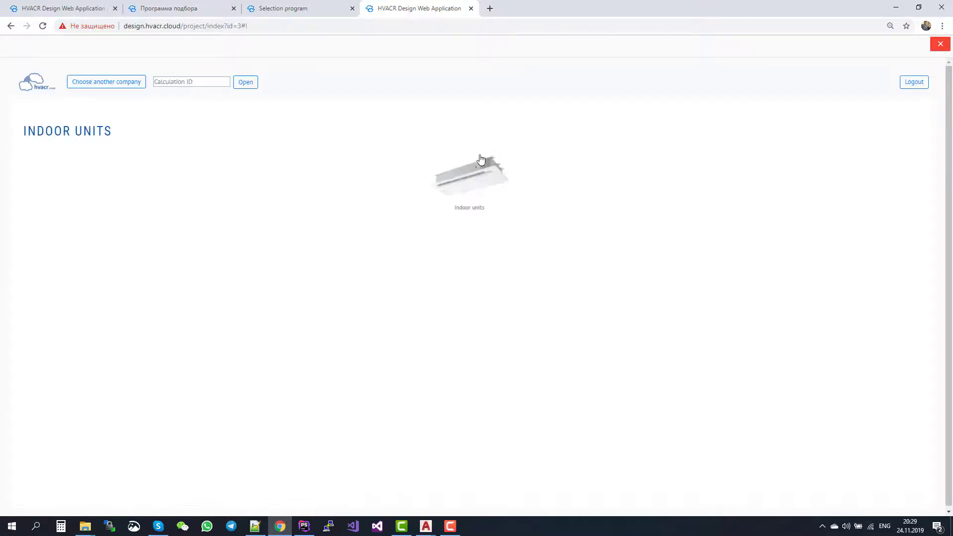
left_click(471, 208)
left_click(402, 146)
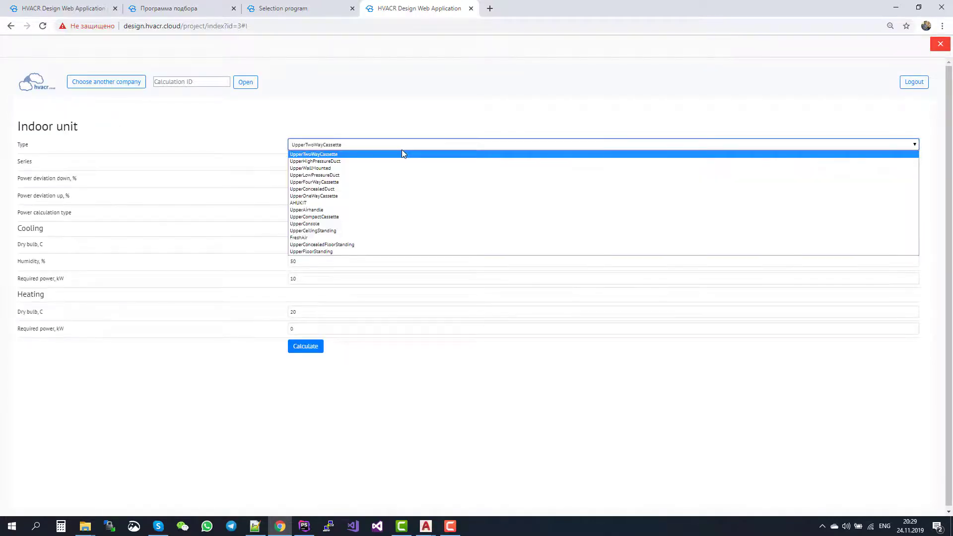
left_click(332, 169)
left_click(315, 349)
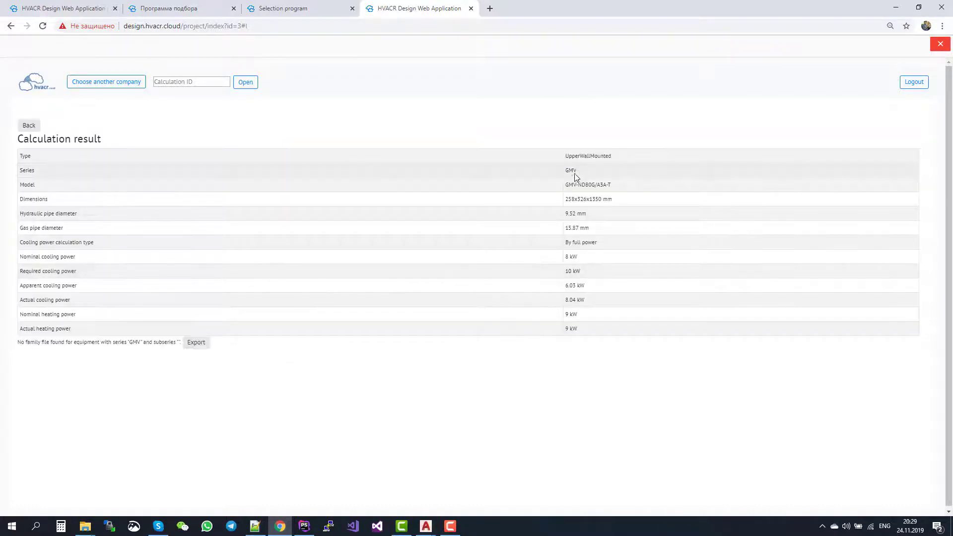
left_click(201, 346)
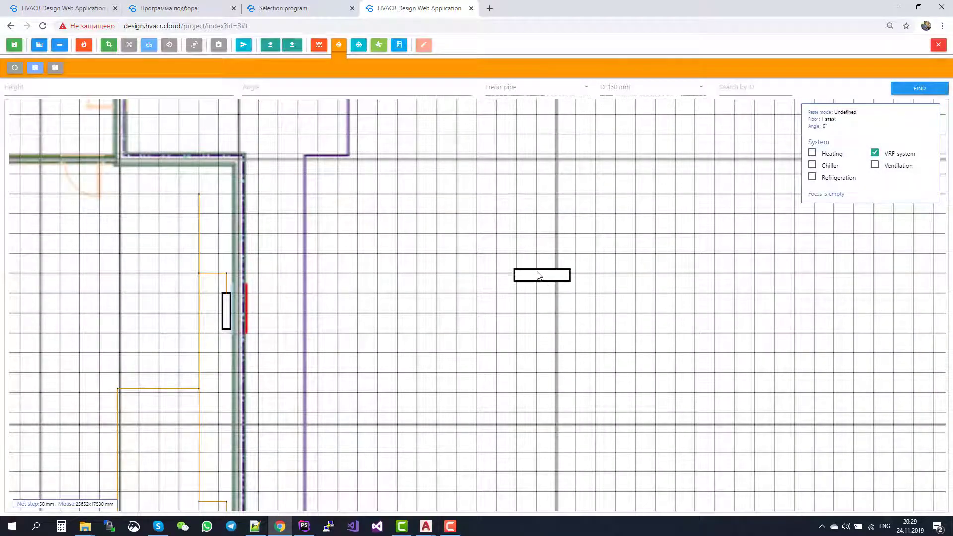
- Place three of the wall-mounted indoor units one below another outside the building's right wall and end the placement
scroll(512, 235, "up", 3)
scroll(512, 234, "down", 3)
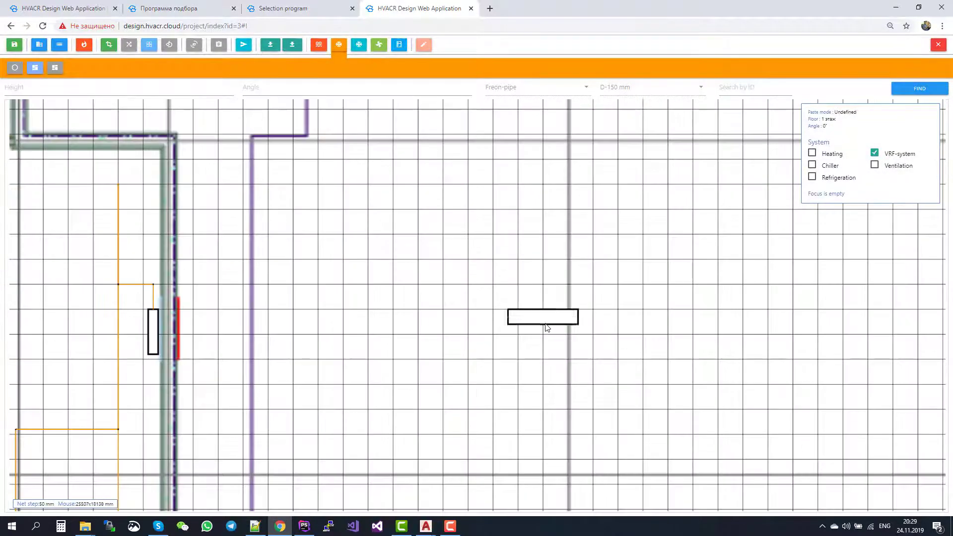
scroll(545, 322, "up", 2)
left_click(537, 213)
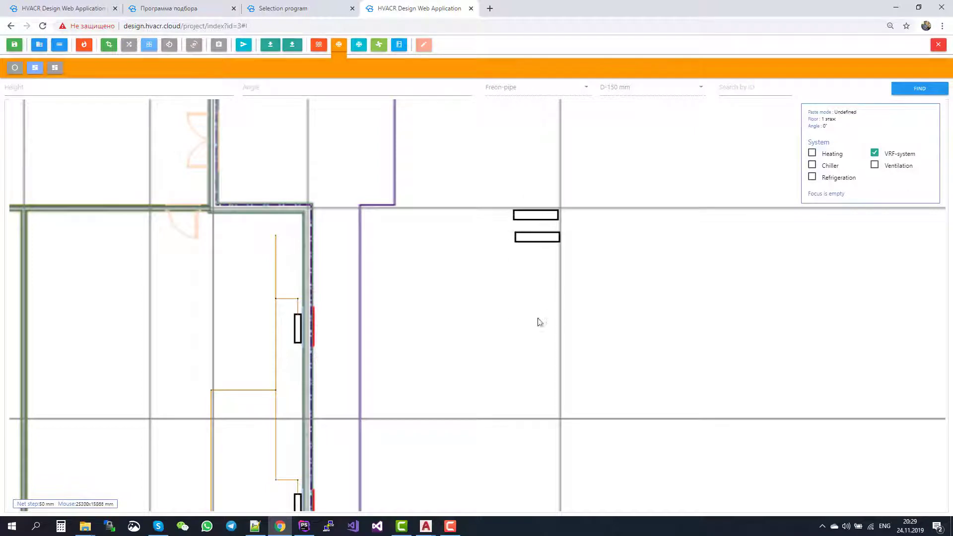
left_click(538, 322)
left_click(540, 397)
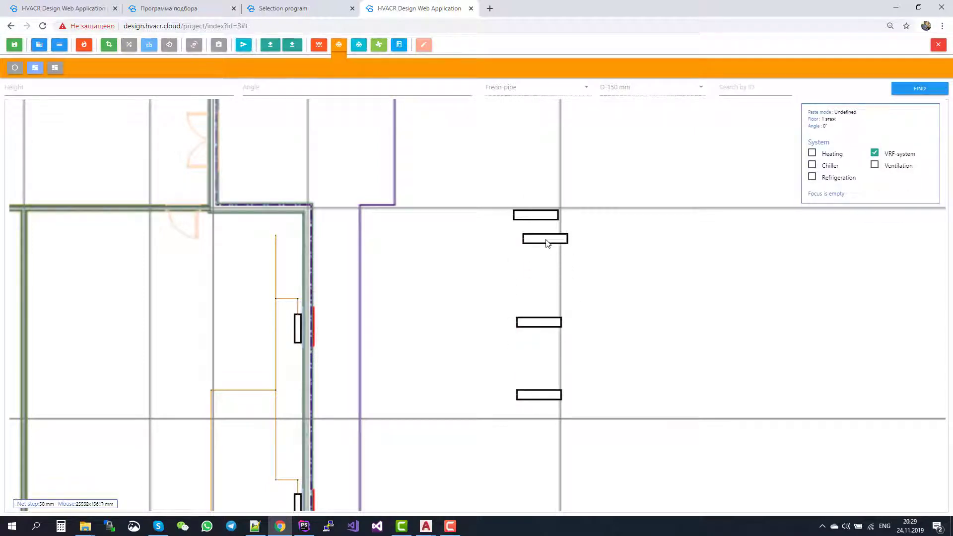
key("Escape")
- Inspect the three new indoor units and their freon pipe connectors on the plan
scroll(521, 270, "up", 3)
scroll(517, 263, "down", 2)
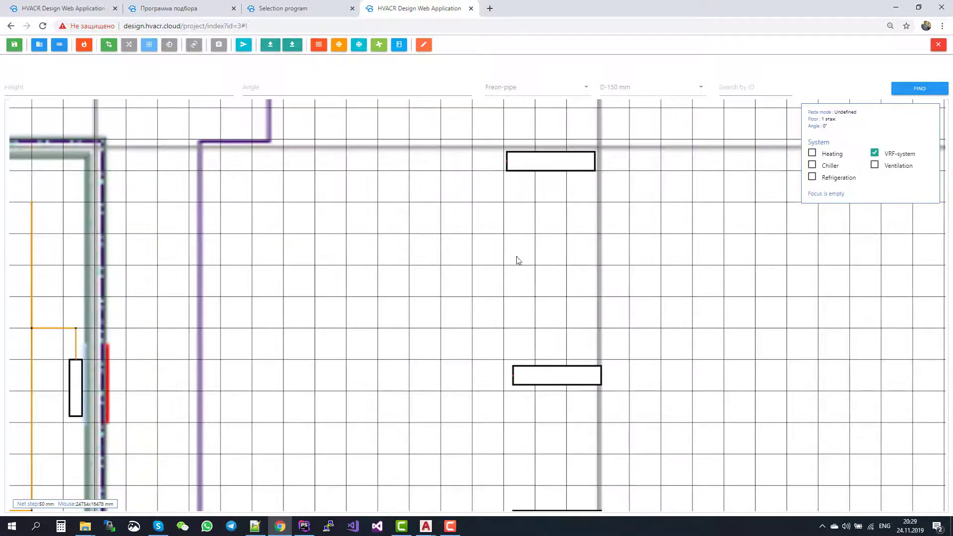
scroll(493, 200, "up", 2)
scroll(493, 200, "down", 3)
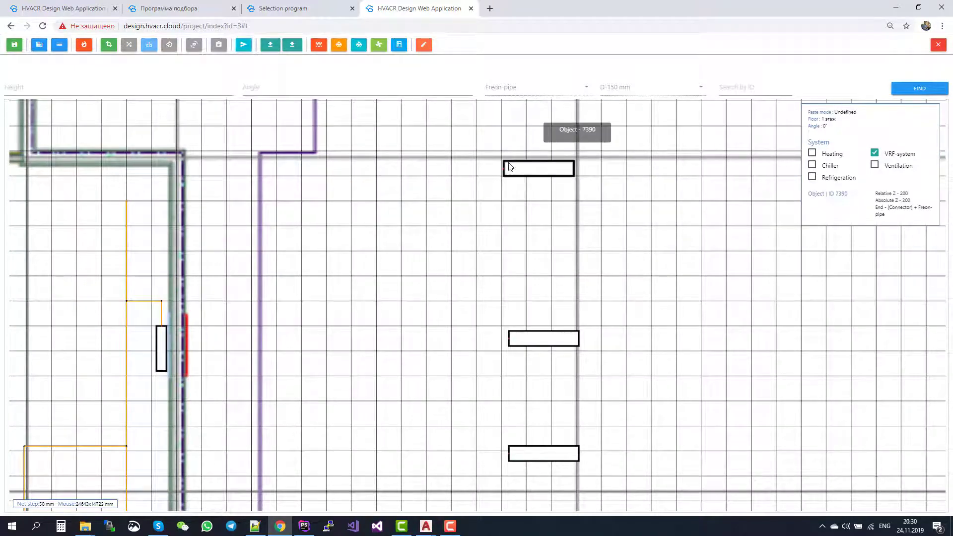
scroll(488, 232, "up", 2)
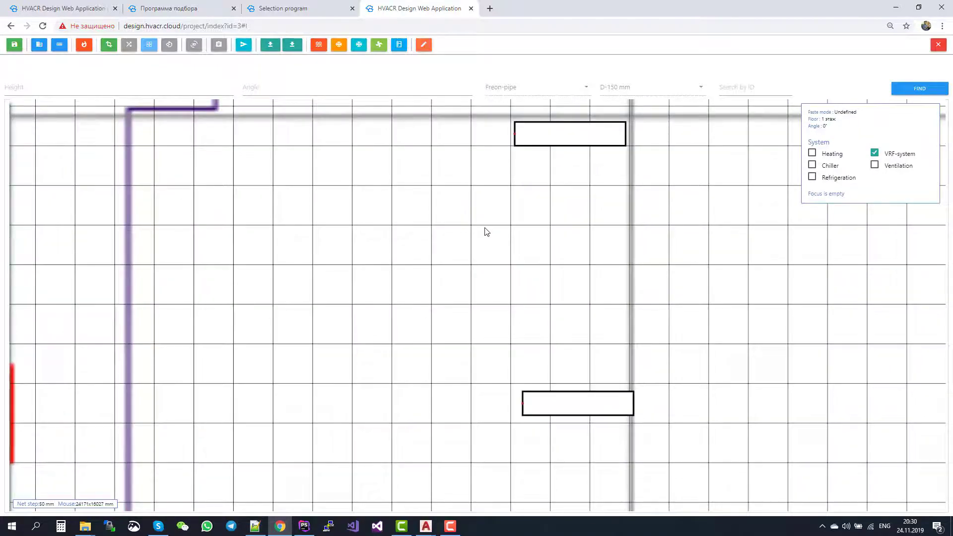
scroll(485, 232, "down", 2)
scroll(480, 278, "up", 1)
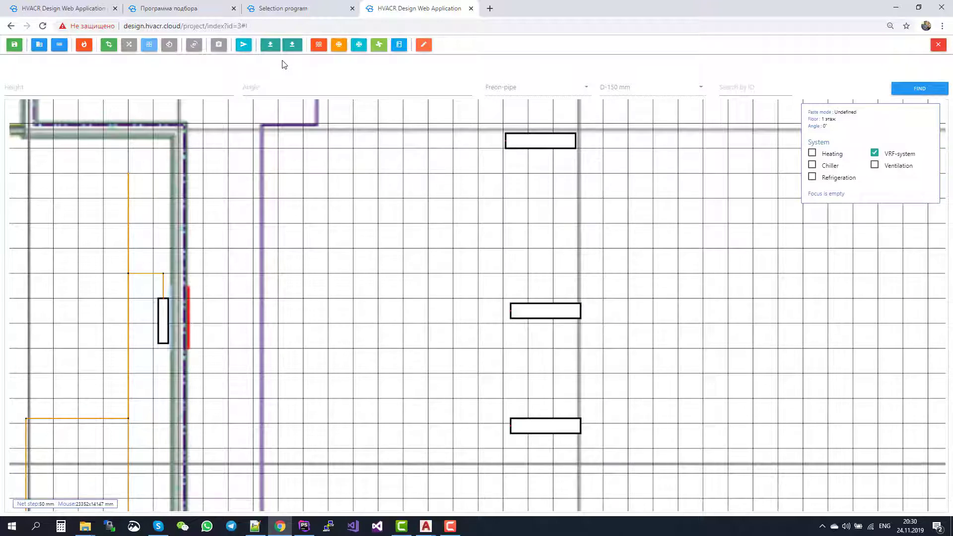
- Draw a horizontal D-8 mm freon pipe about 1250 mm long leftward from the uppermost indoor unit's connector
left_click(338, 45)
left_click(15, 68)
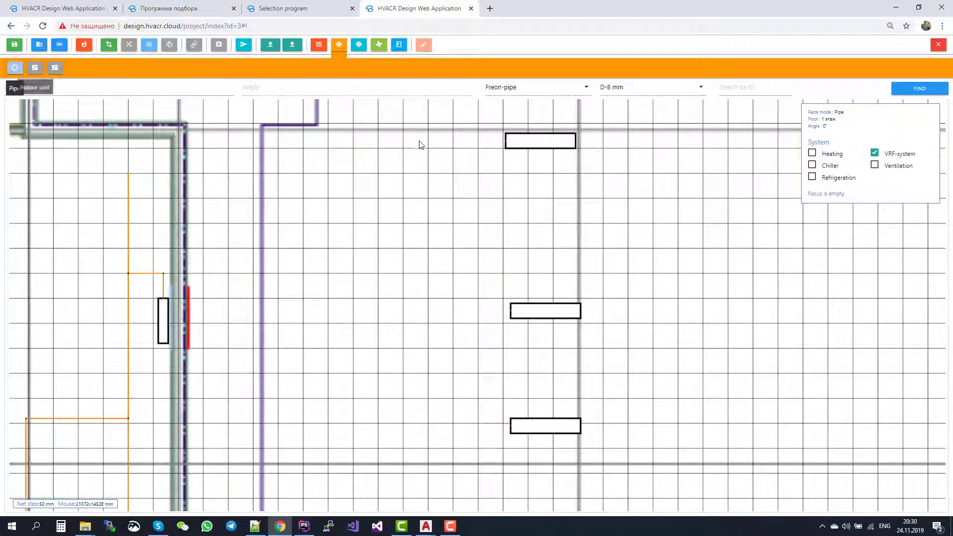
scroll(437, 154, "up", 3)
scroll(439, 157, "down", 3)
mouse_move(525, 139)
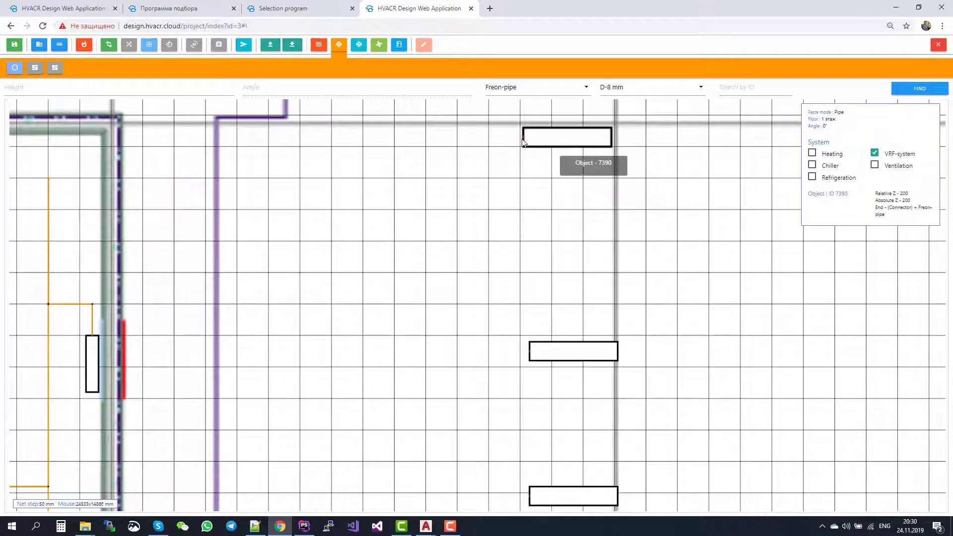
left_click(522, 136)
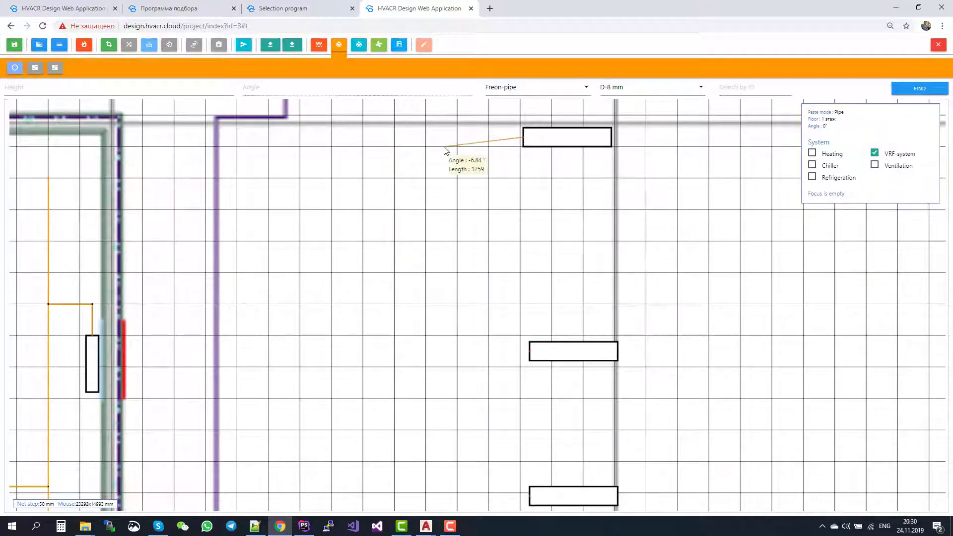
left_click(445, 138)
- Abandon the vertical pipe run and delete the horizontal D-8 mm freon pipe at the uppermost indoor unit
scroll(433, 207, "down", 1)
scroll(433, 211, "down", 3)
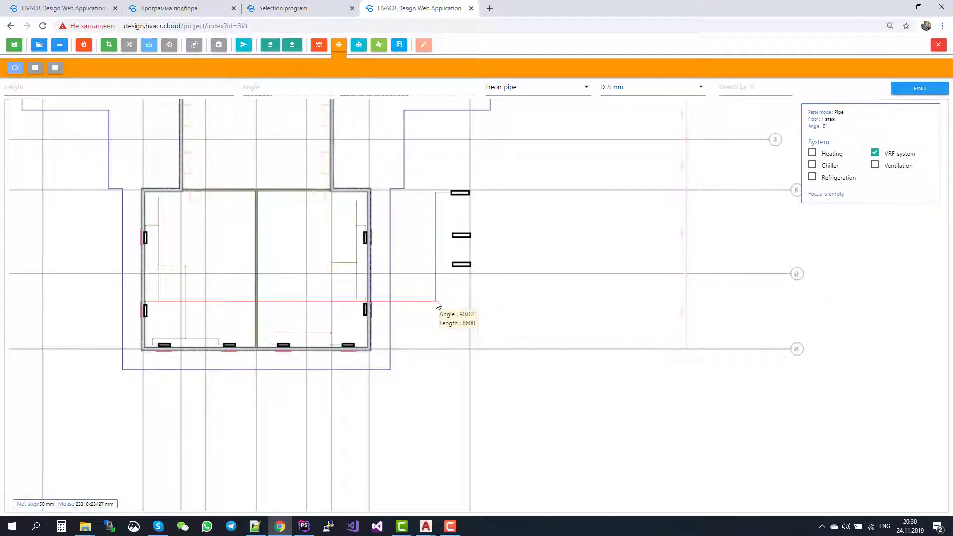
scroll(430, 196, "up", 4)
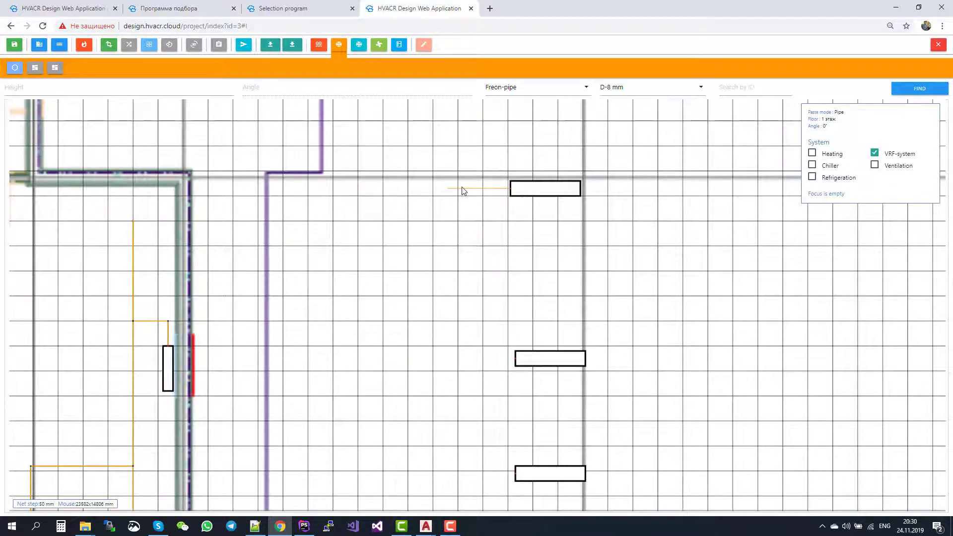
scroll(463, 190, "up", 2)
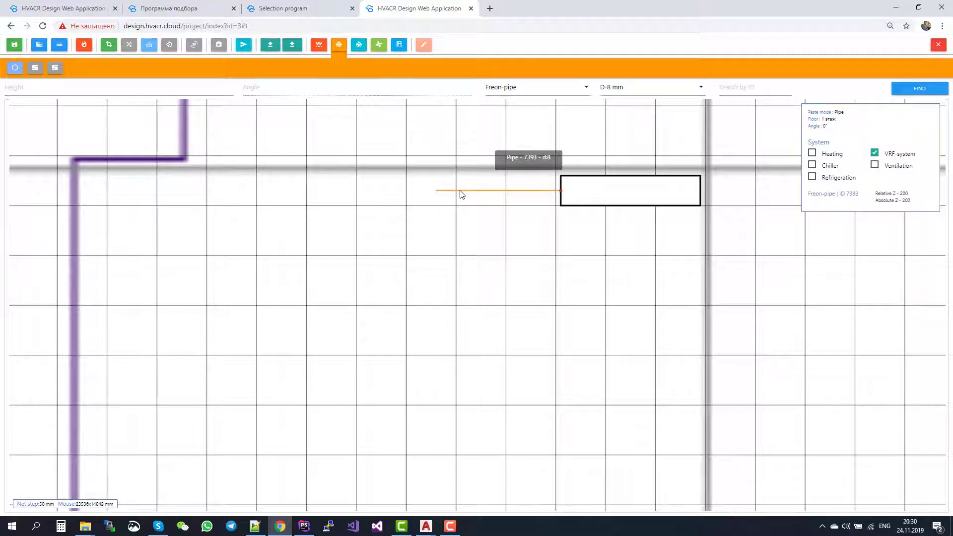
left_click(462, 194)
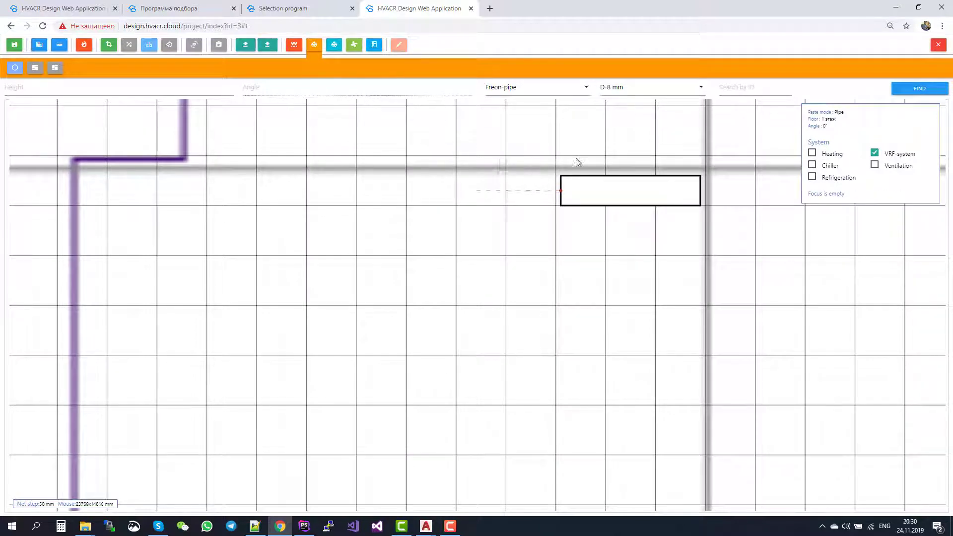
- Draw a D-40 mm freon pipe horizontally away from the uppermost indoor unit's connector, then straight down past the lowest unit, and end it
left_click(632, 90)
left_click(628, 230)
left_click(562, 191)
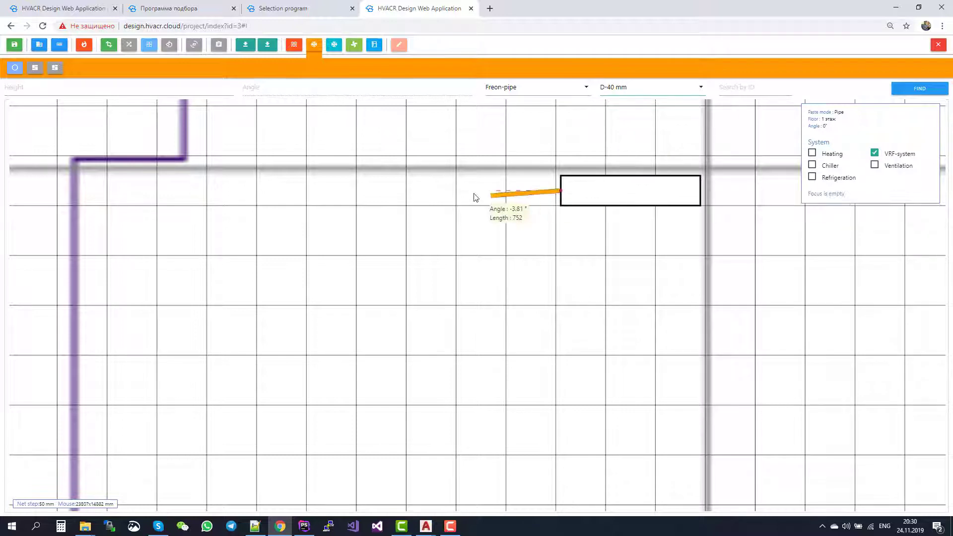
left_click(437, 190)
scroll(444, 247, "down", 3)
left_click(433, 434)
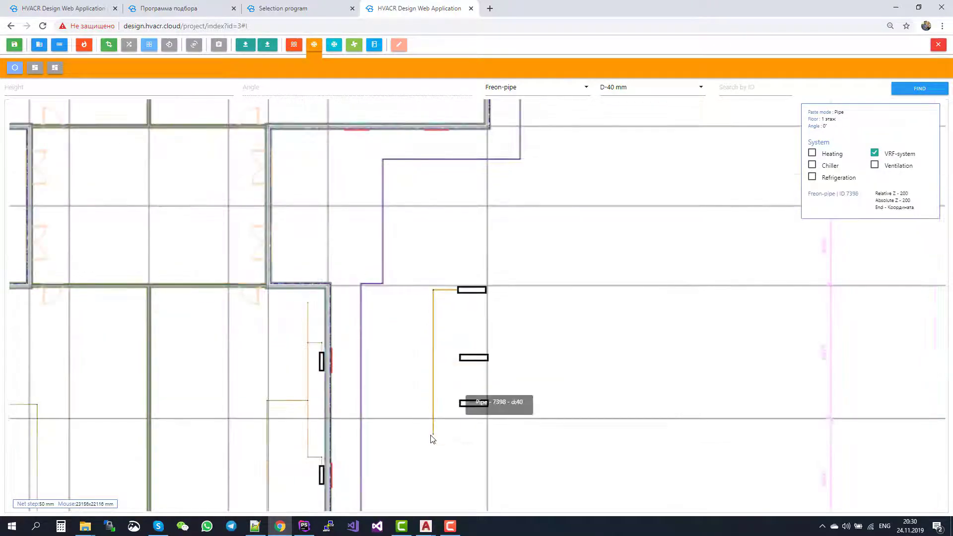
key("Escape")
- Connect the middle and lowest indoor units to the vertical freon pipe with horizontal D-40 mm branches
scroll(469, 354, "up", 3)
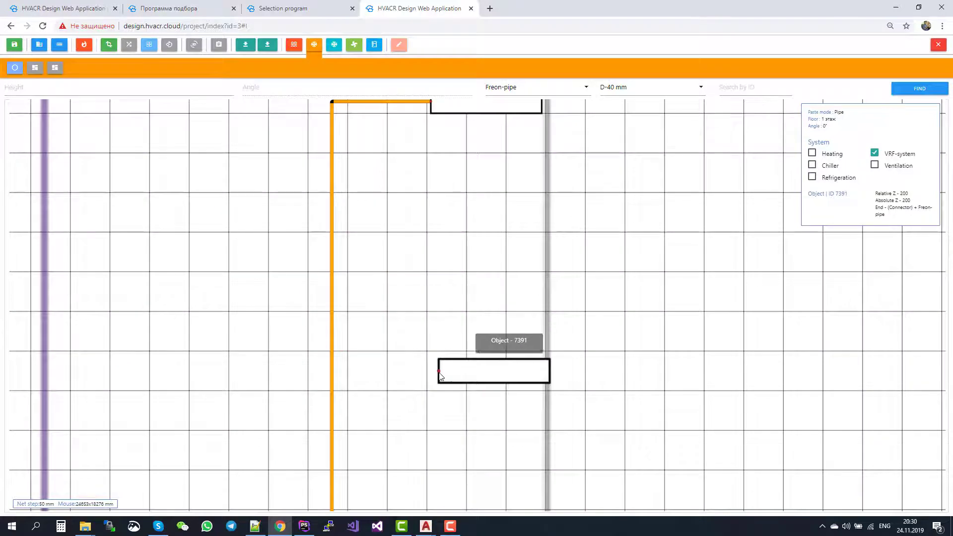
left_click(438, 371)
left_click(332, 370)
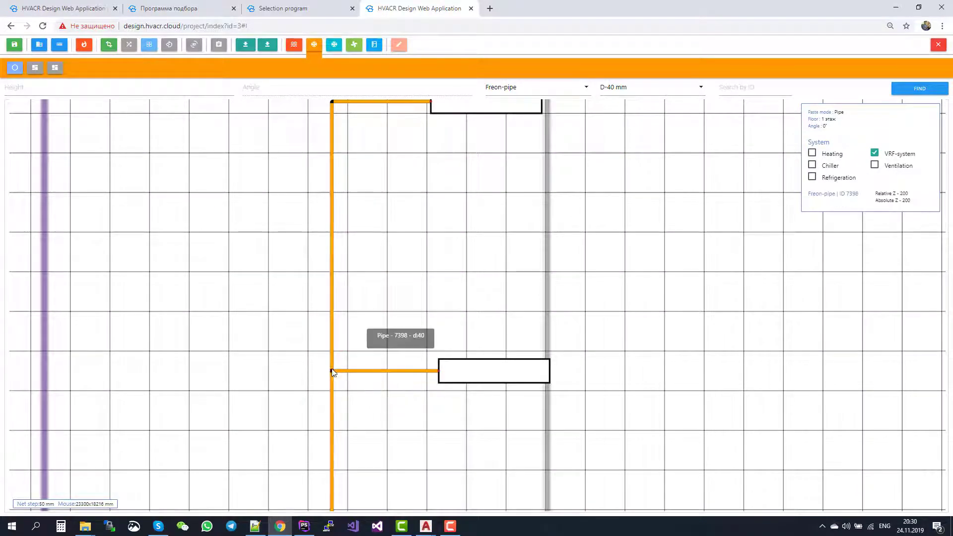
scroll(419, 408, "down", 3)
scroll(432, 437, "up", 3)
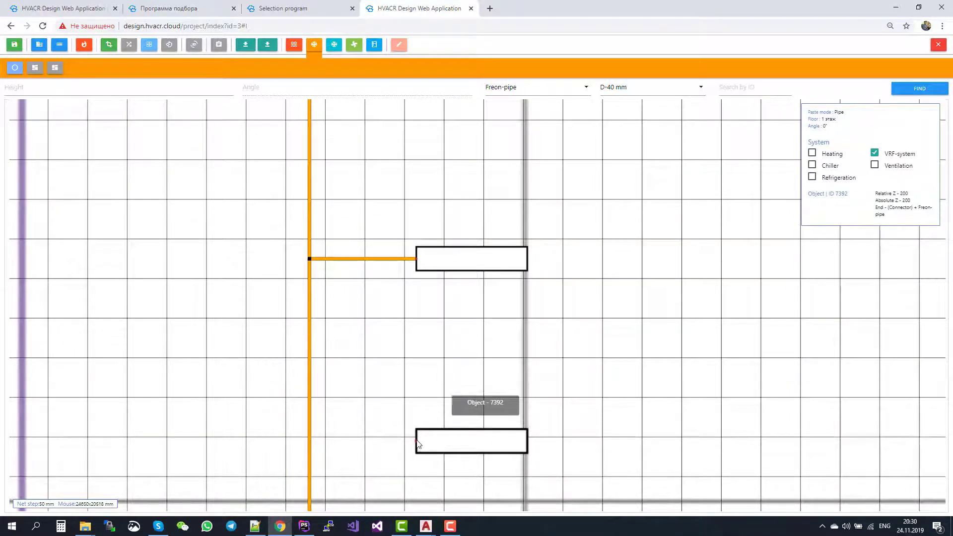
left_click(418, 442)
left_click(310, 441)
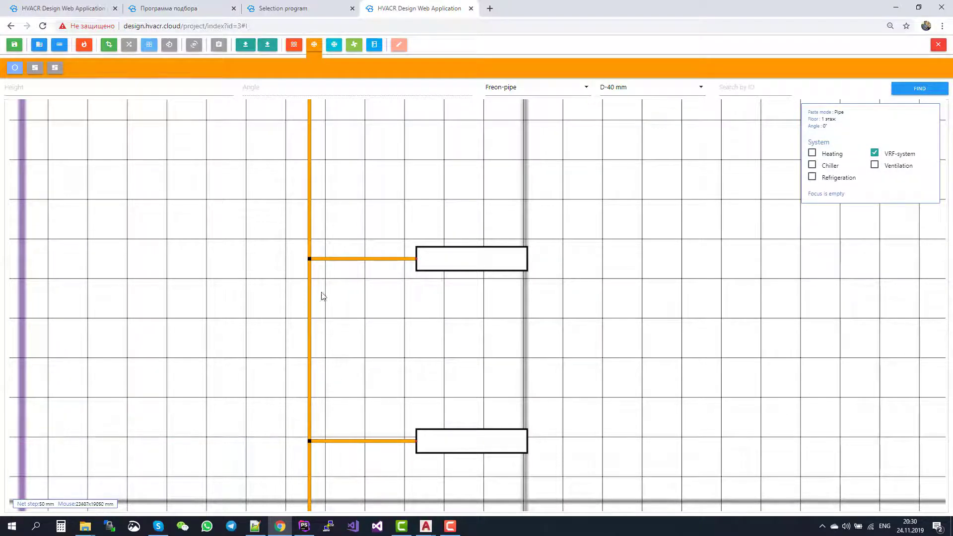
- Inspect the fittings where the branches meet the vertical freon pipe and the overall VRF layout
scroll(312, 263, "up", 2)
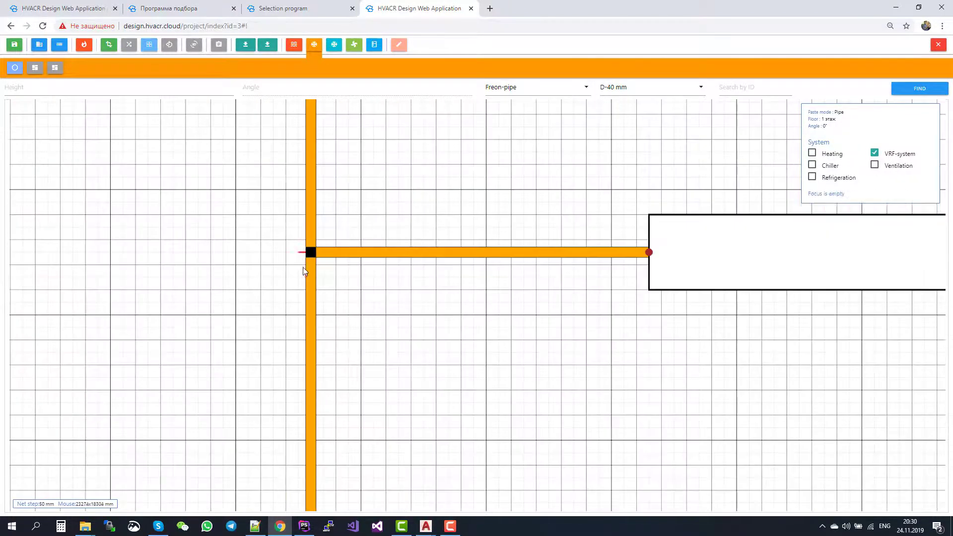
scroll(305, 264, "down", 3)
scroll(308, 443, "up", 4)
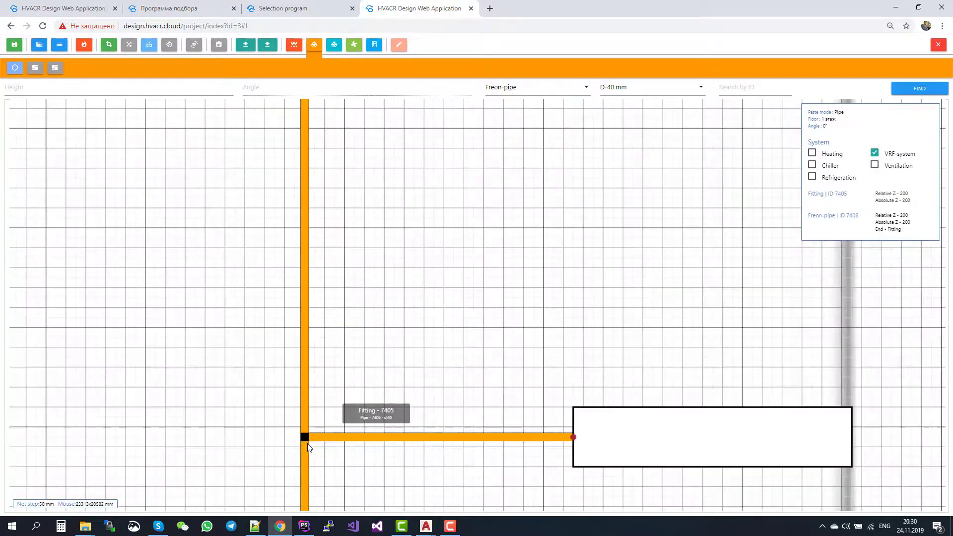
scroll(308, 441, "down", 5)
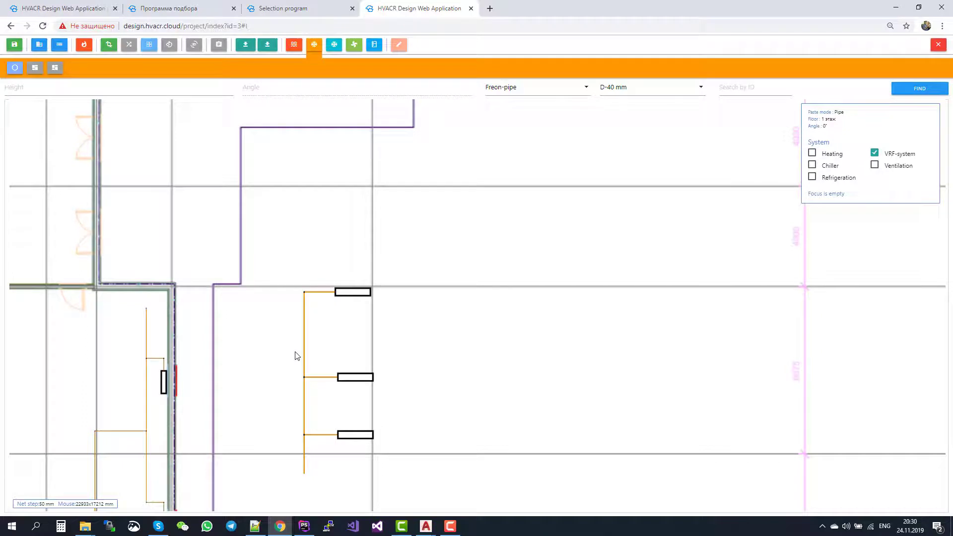
scroll(283, 386, "down", 4)
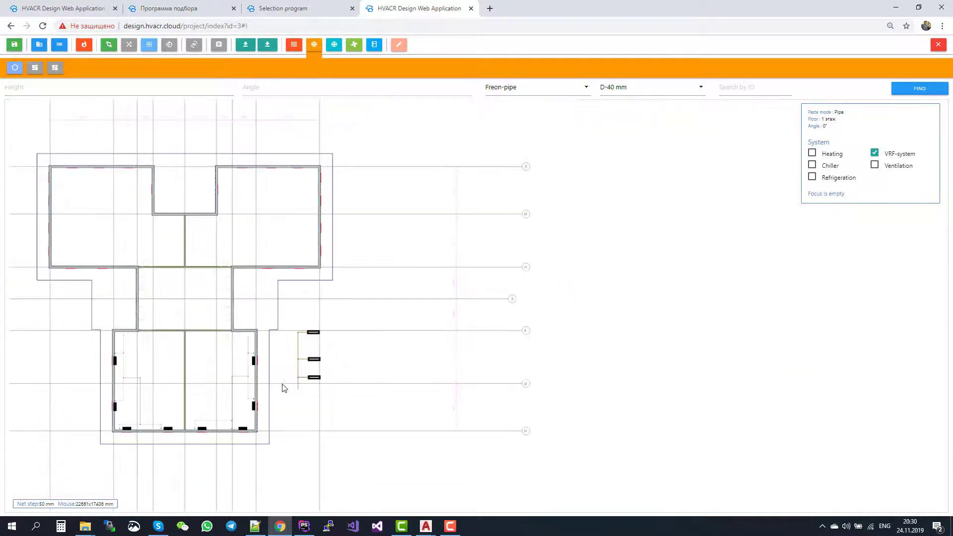
scroll(285, 385, "up", 5)
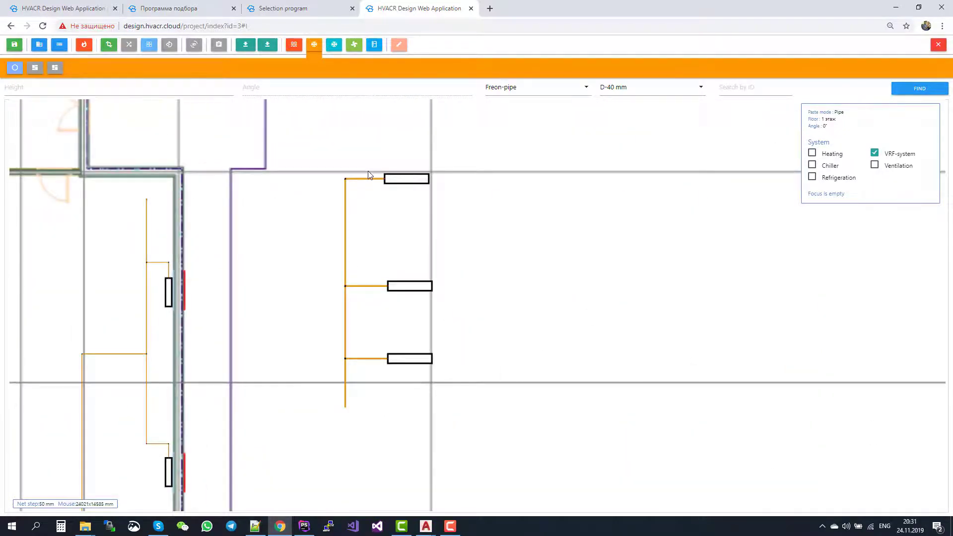
- Switch to edit mode, select the vertical freon pipe and run the system calculation on it
left_click(400, 48)
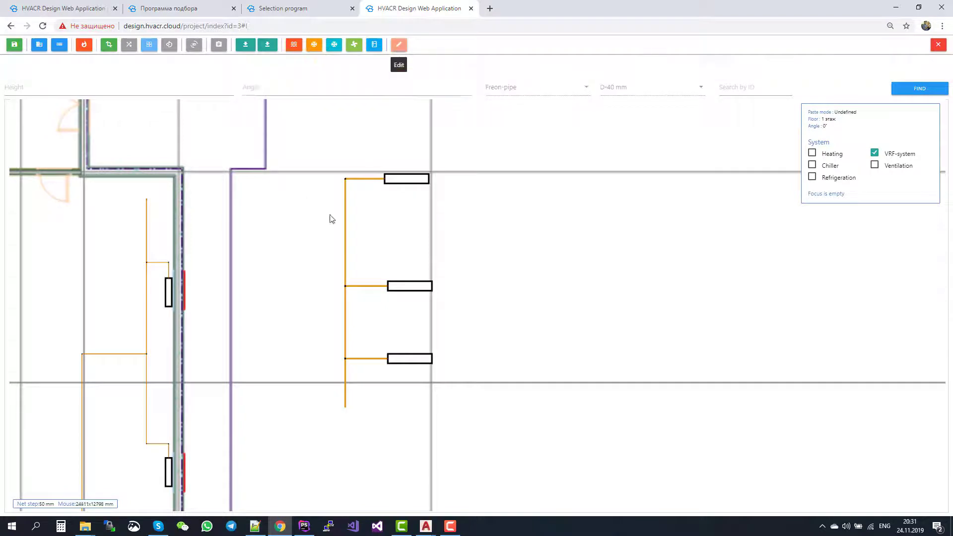
scroll(336, 244, "up", 3)
left_click(356, 241)
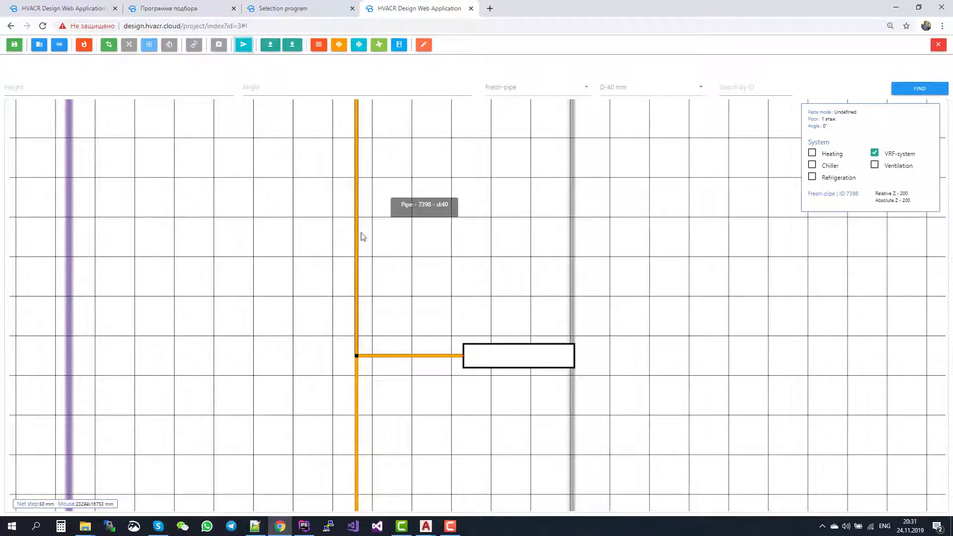
left_click(243, 47)
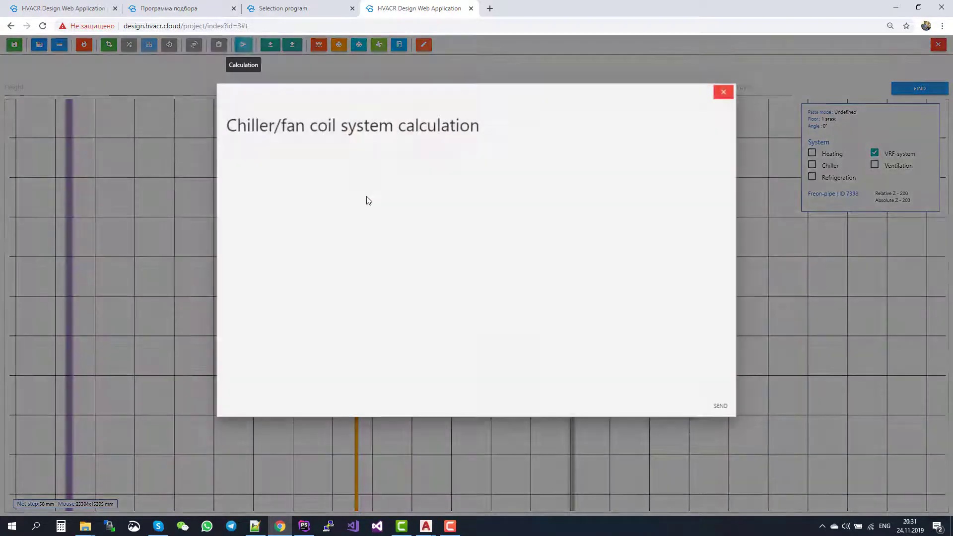
left_click(721, 409)
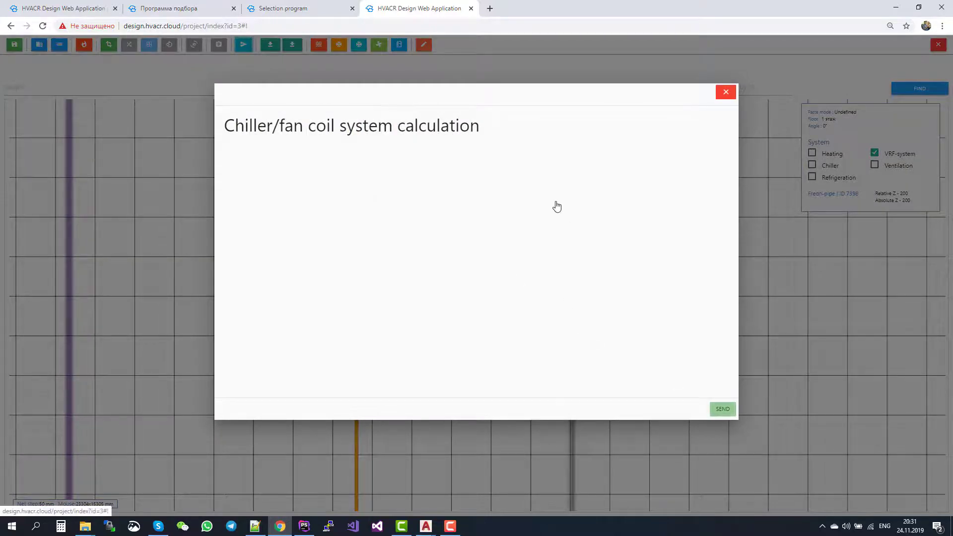
- Examine the calculated cooling and heating power and the thickness of the freon pipe sections along the three indoor units
scroll(381, 274, "down", 3)
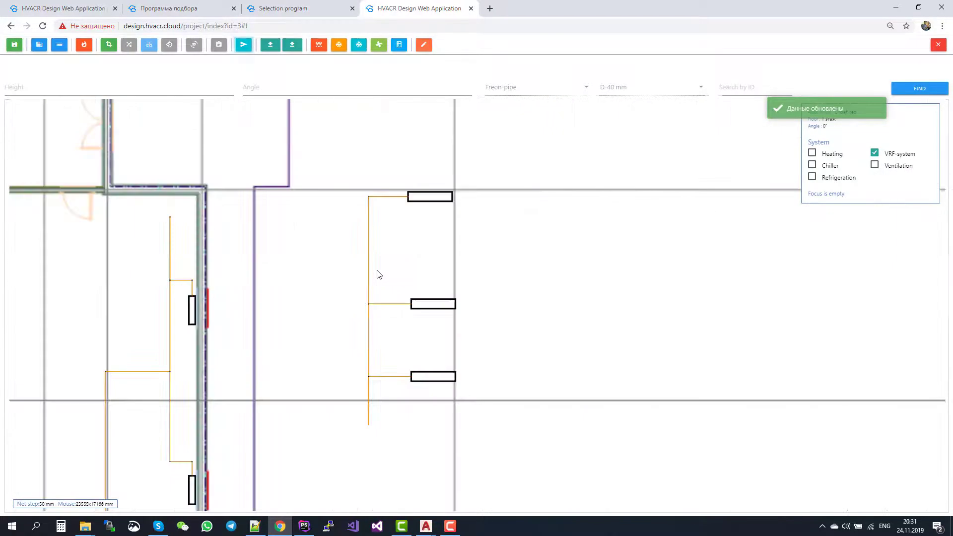
scroll(368, 217, "up", 5)
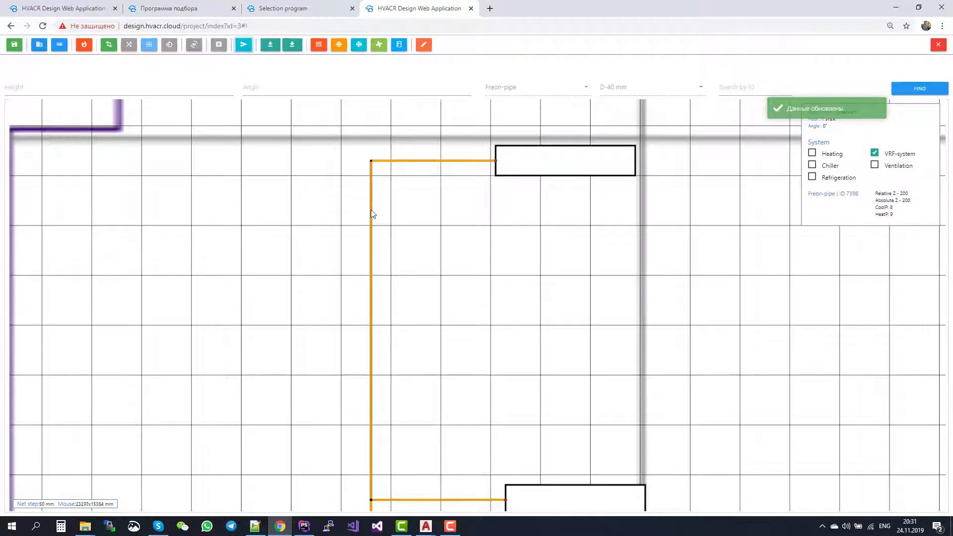
scroll(400, 395, "down", 4)
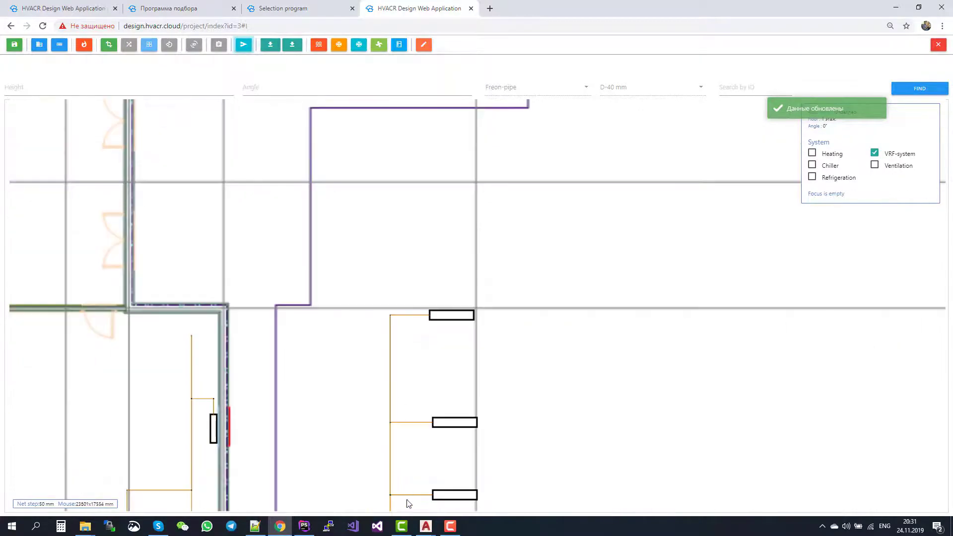
scroll(410, 496, "up", 4)
scroll(412, 476, "down", 4)
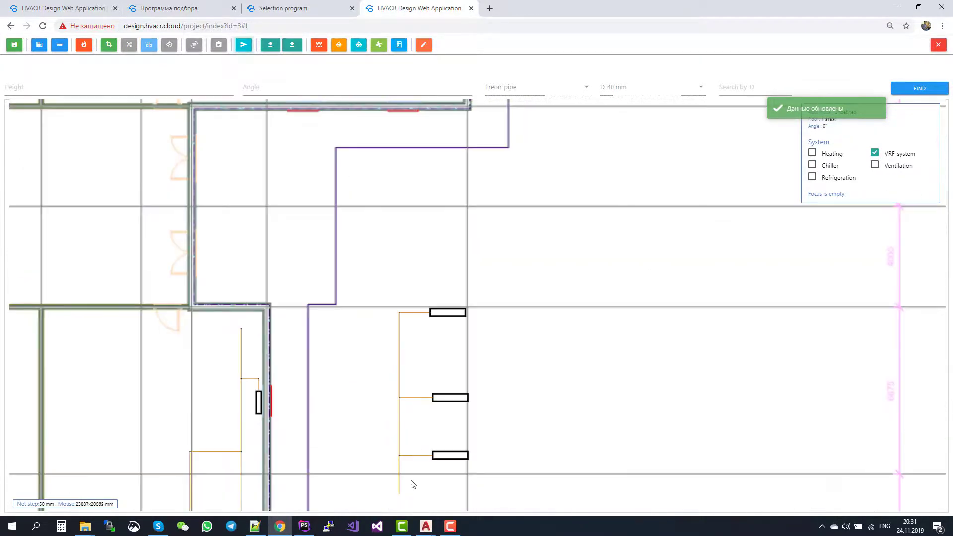
scroll(411, 487, "up", 3)
scroll(412, 486, "down", 3)
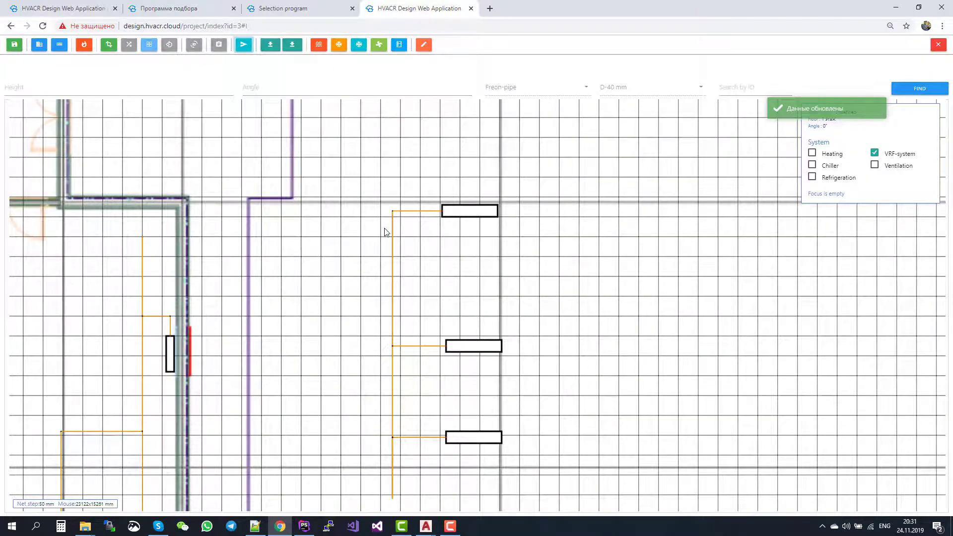
scroll(375, 191, "up", 1)
scroll(379, 175, "down", 5)
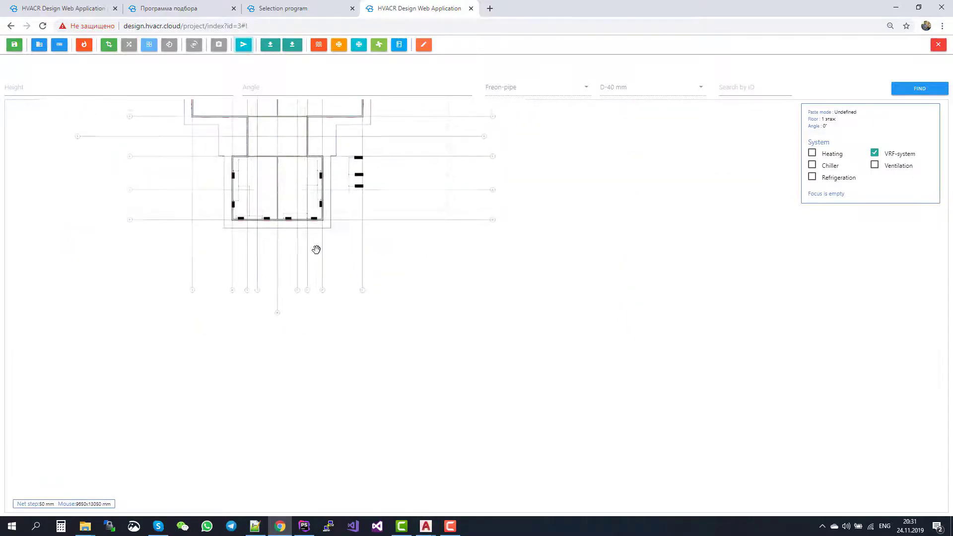
- Switch to the chiller system, select the whole piping system through its blue main pipe, and export it as a DXF drawing
scroll(314, 249, "up", 5)
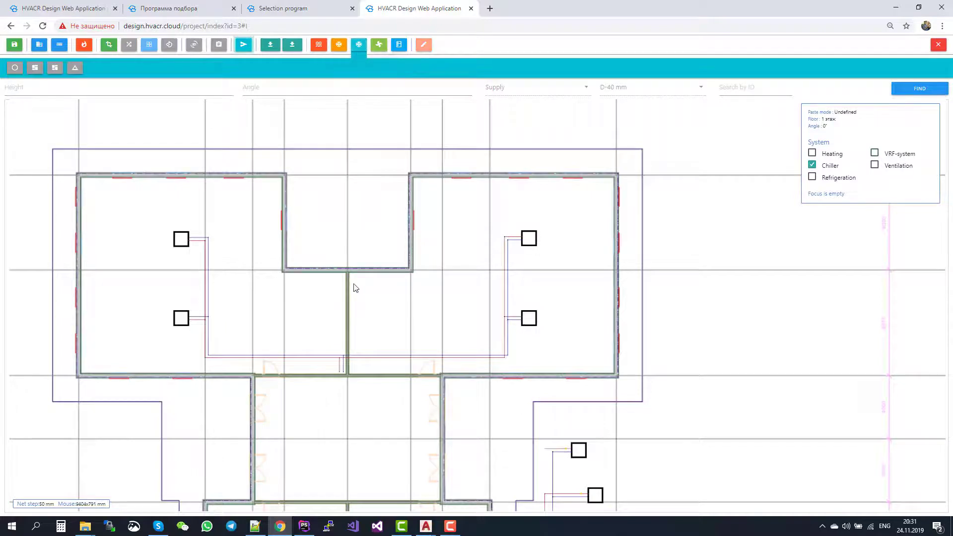
scroll(336, 361, "up", 5)
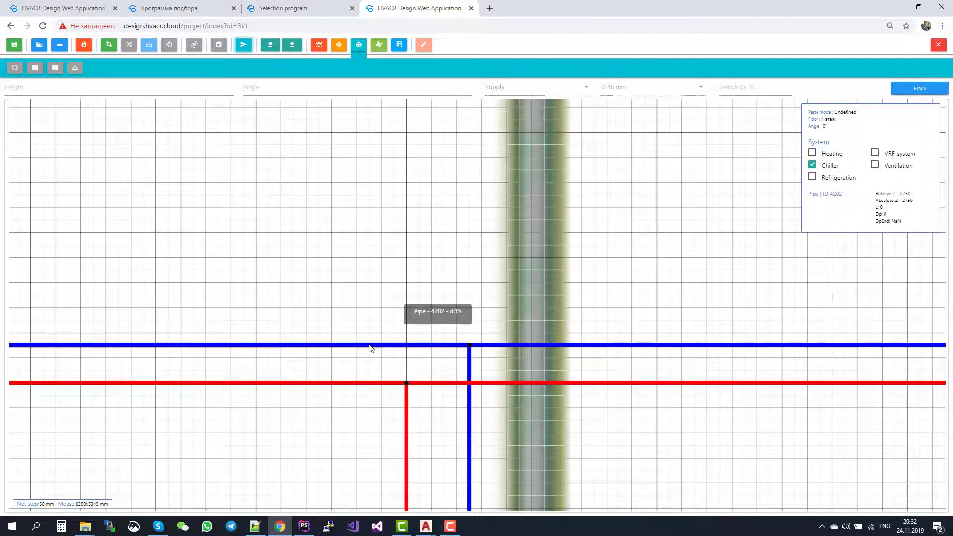
left_click(424, 44)
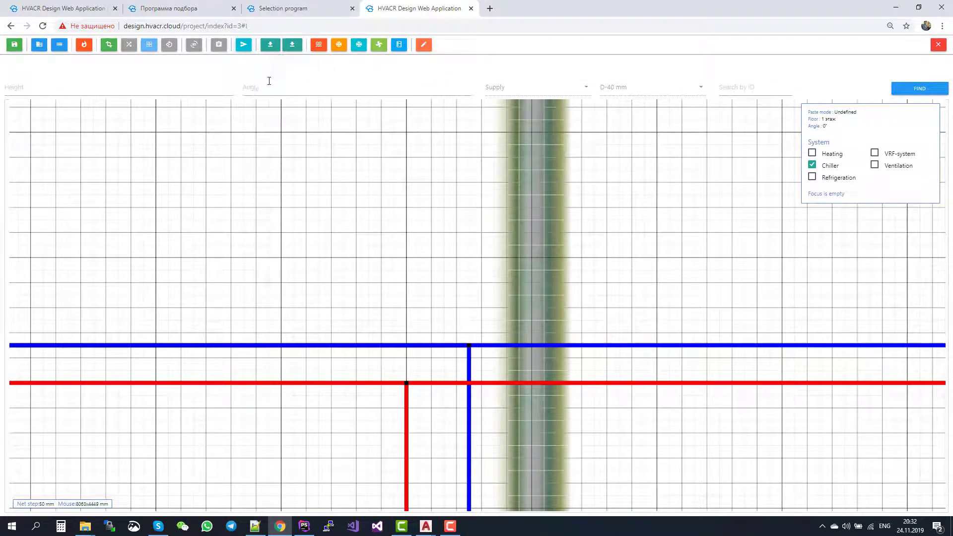
right_click(351, 346)
mouse_move(385, 376)
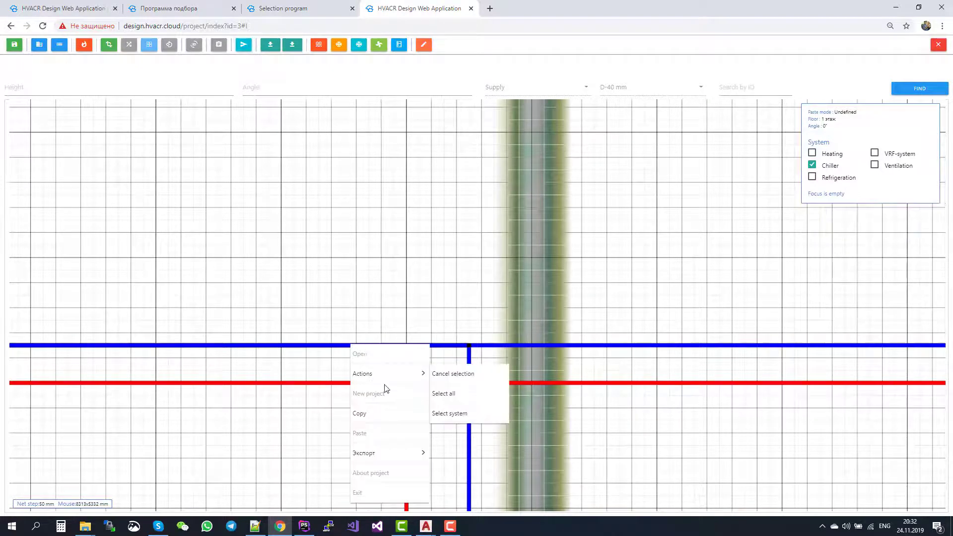
left_click(461, 420)
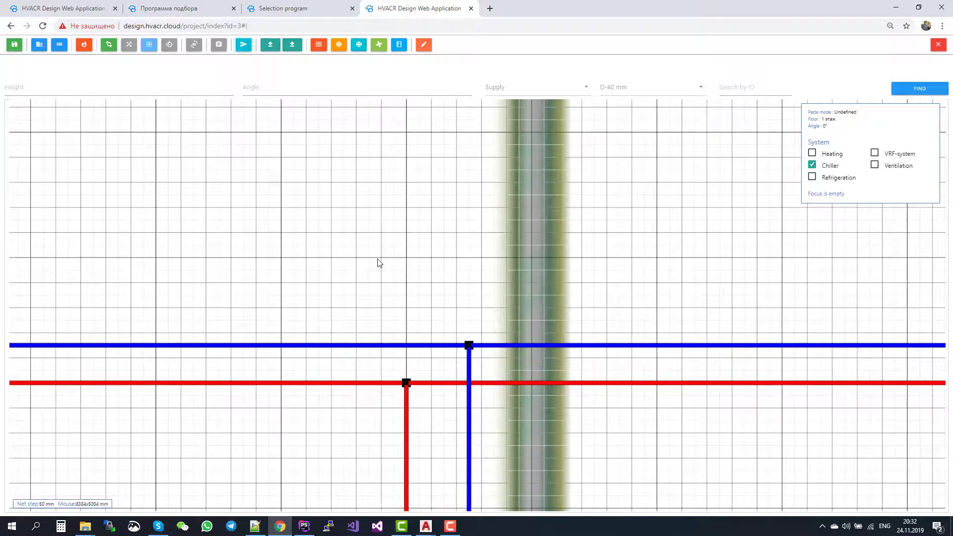
left_click(271, 46)
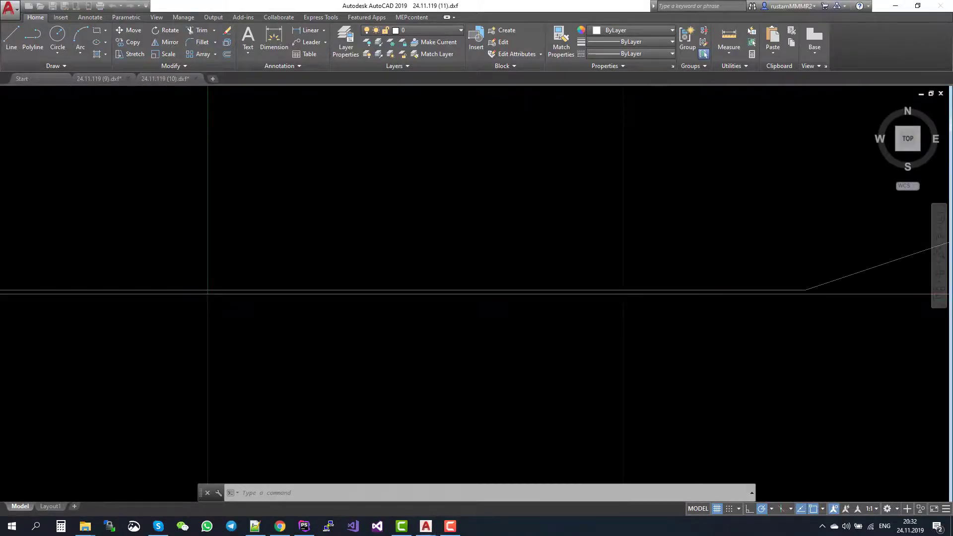
- Fit the exported drawing 24.11.119 (11).dxf to the view in AutoCAD and examine the floor layouts with their pipe and unit labels
left_click(938, 255)
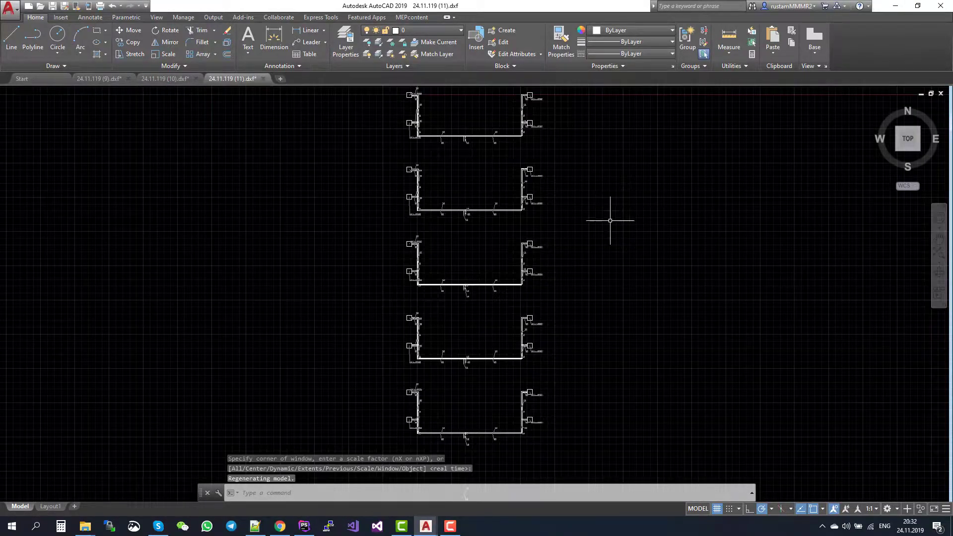
scroll(491, 143, "up", 4)
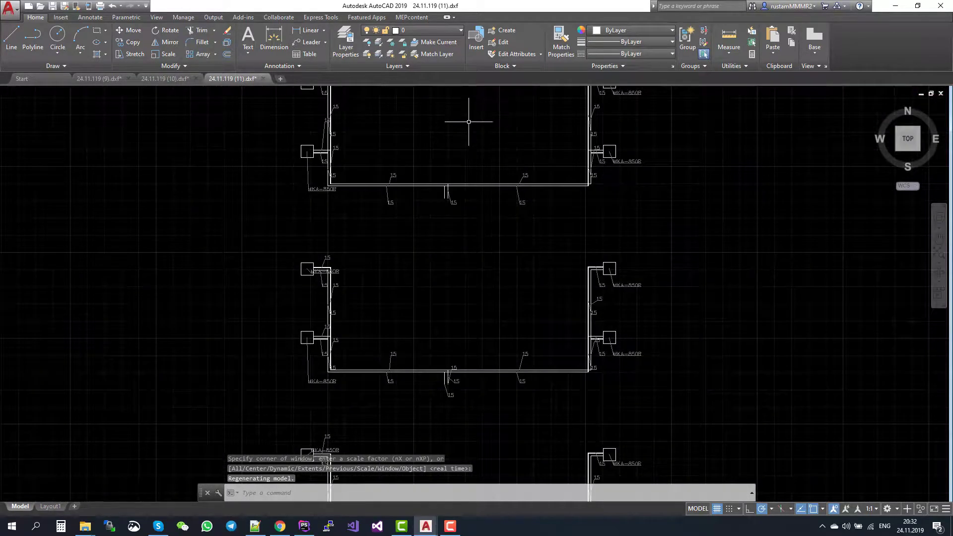
left_click_drag(466, 125, 472, 266)
scroll(448, 219, "up", 5)
scroll(449, 219, "down", 5)
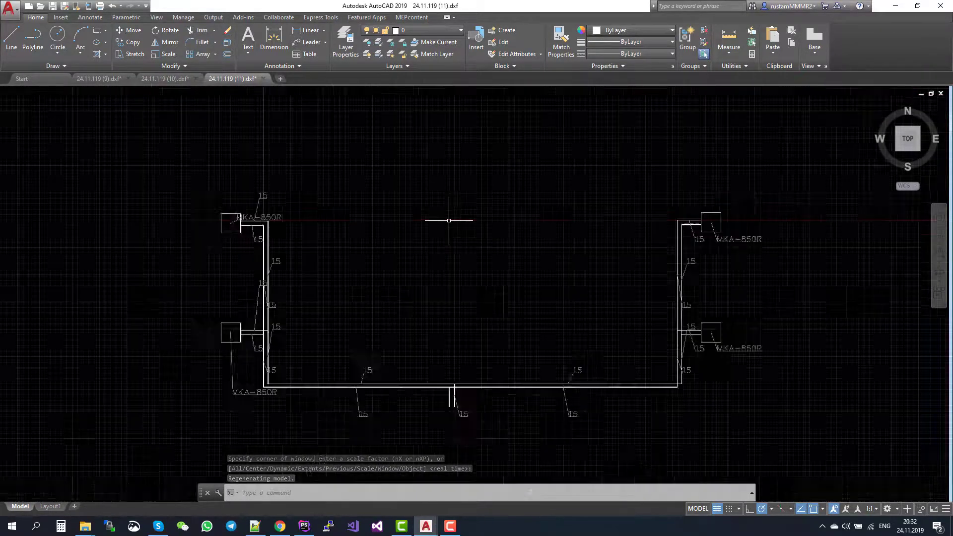
scroll(530, 303, "down", 6)
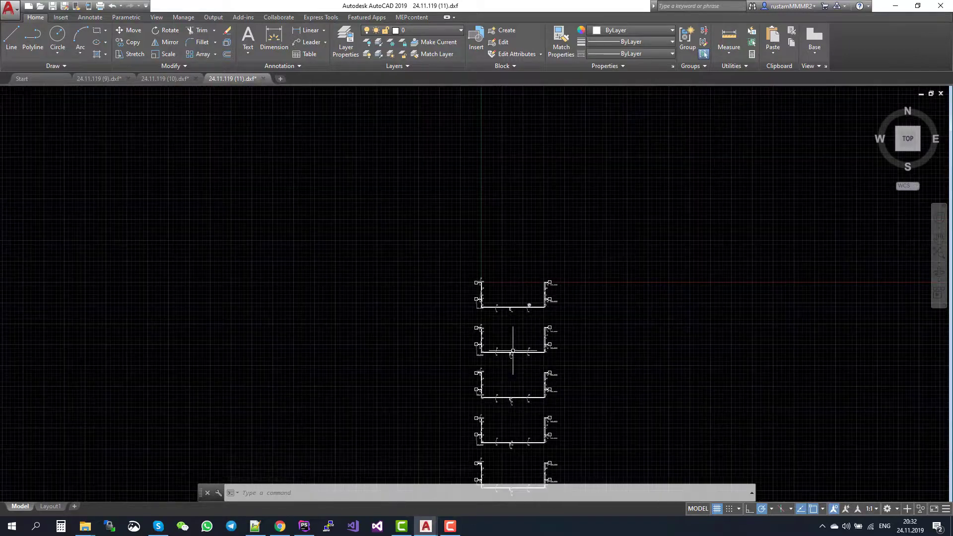
- Switch back to the HVACR design web application, export the chiller system as an axonometric DXF drawing and open 24.11.119 (12).dxf in AutoCAD
scroll(519, 291, "up", 6)
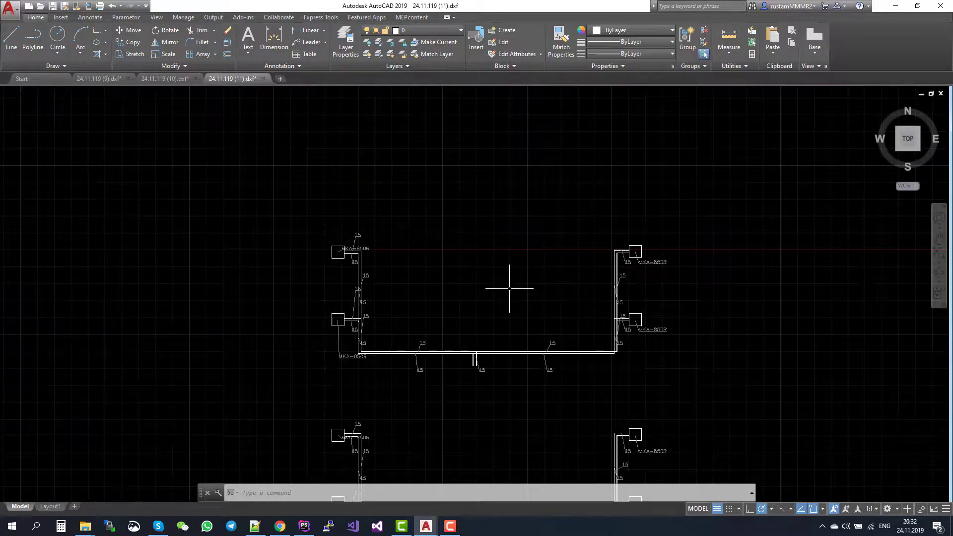
scroll(510, 288, "down", 6)
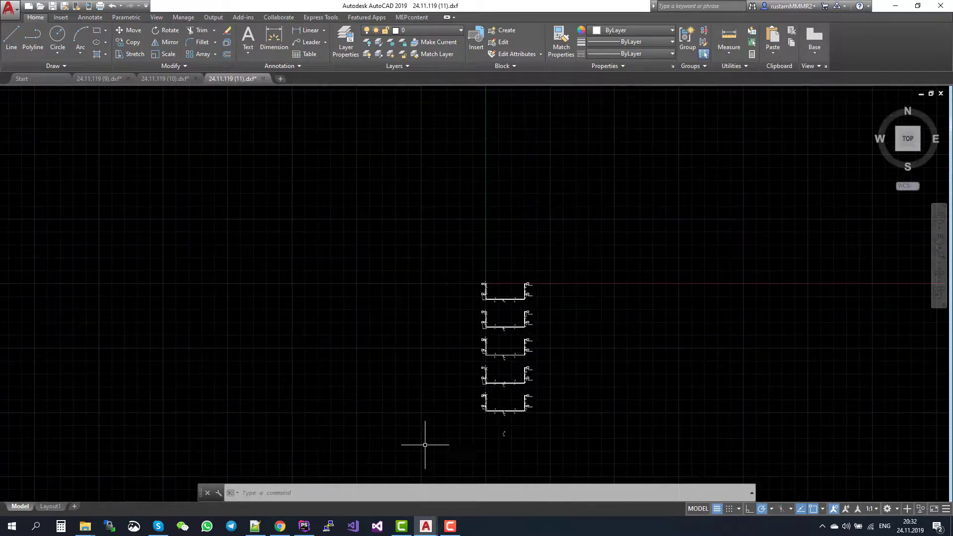
left_click(281, 526)
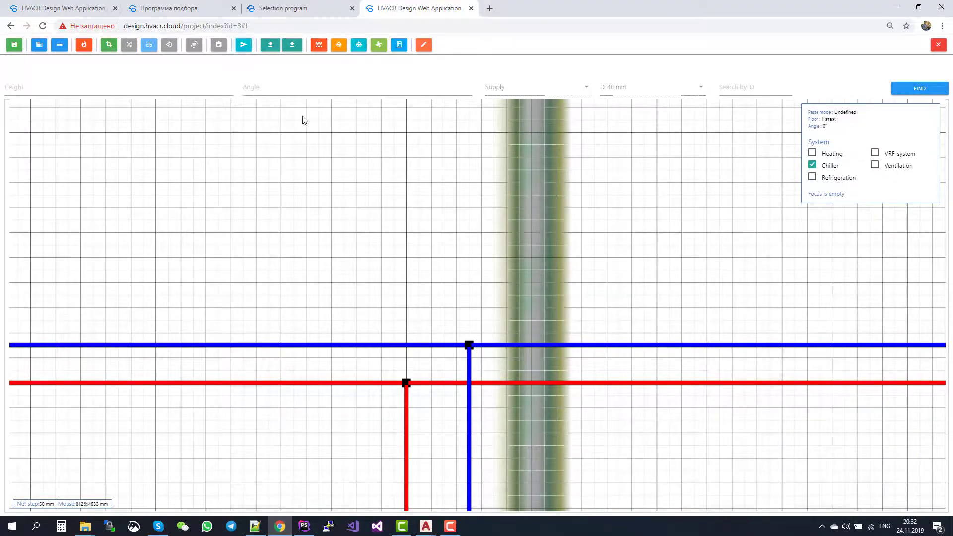
left_click(295, 45)
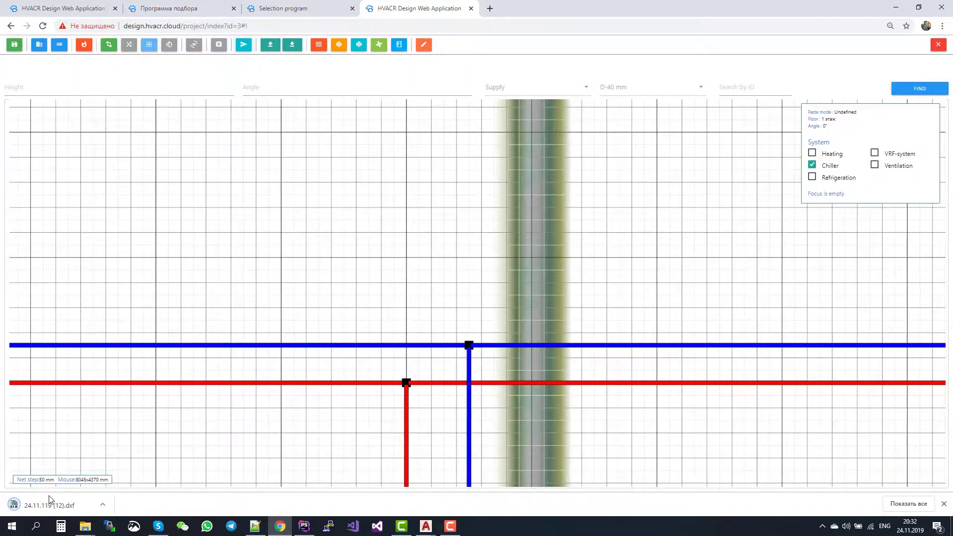
left_click(66, 500)
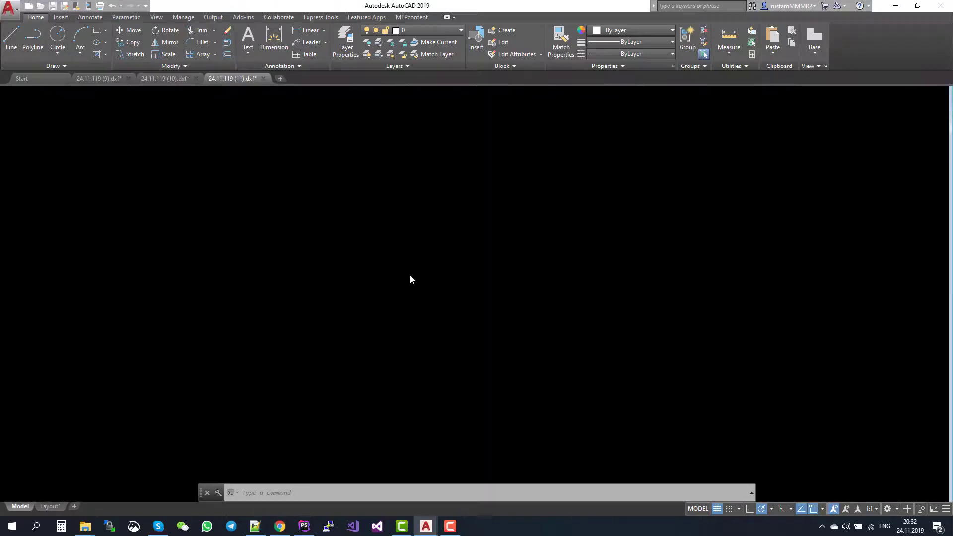
- Fit the axonometric drawing to the view and examine the piping of all floors with its riser, pipe sizes and unit labels
left_click(939, 251)
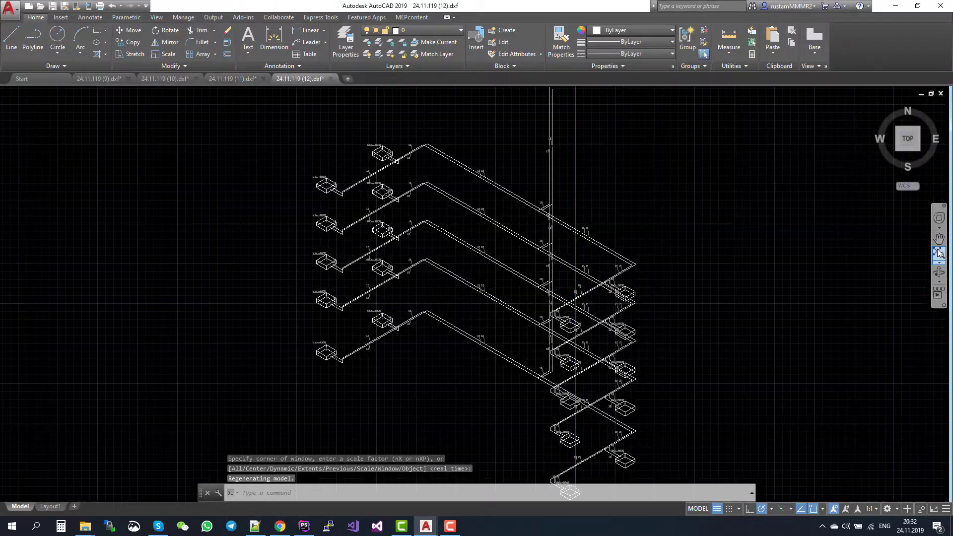
scroll(550, 256, "up", 4)
scroll(546, 298, "down", 5)
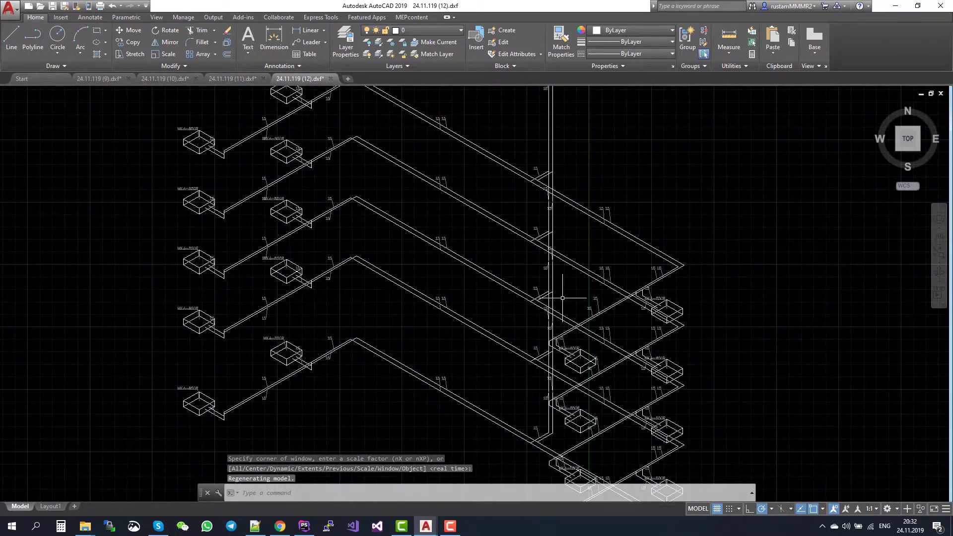
scroll(539, 338, "up", 4)
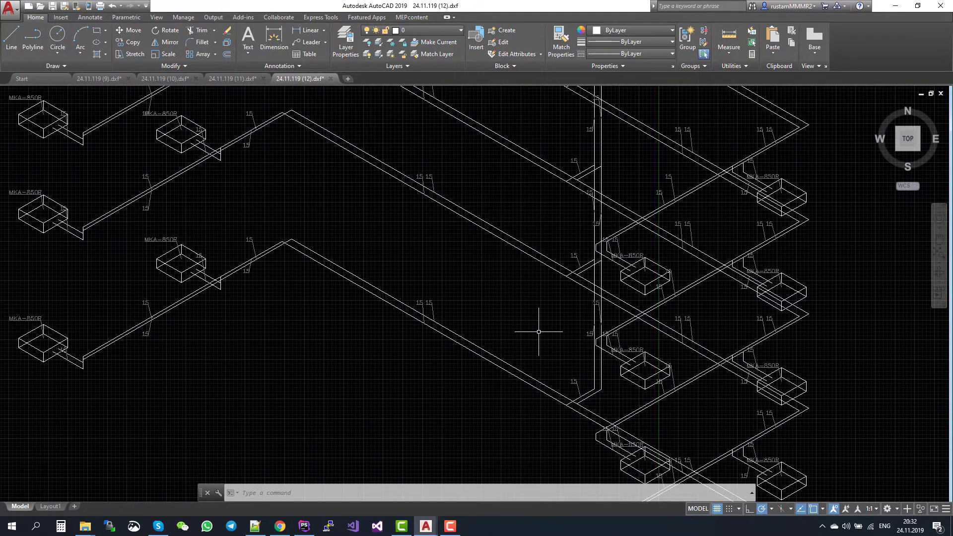
scroll(538, 332, "down", 2)
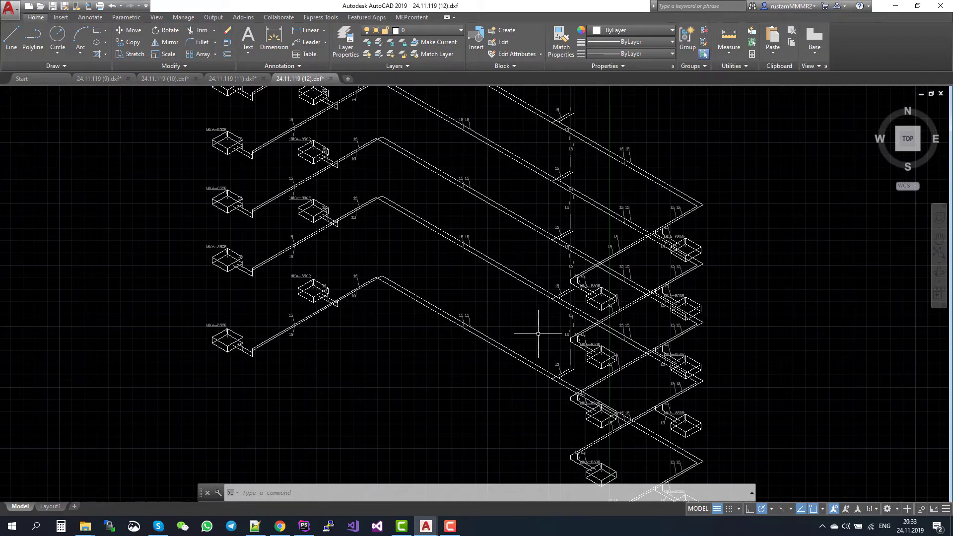